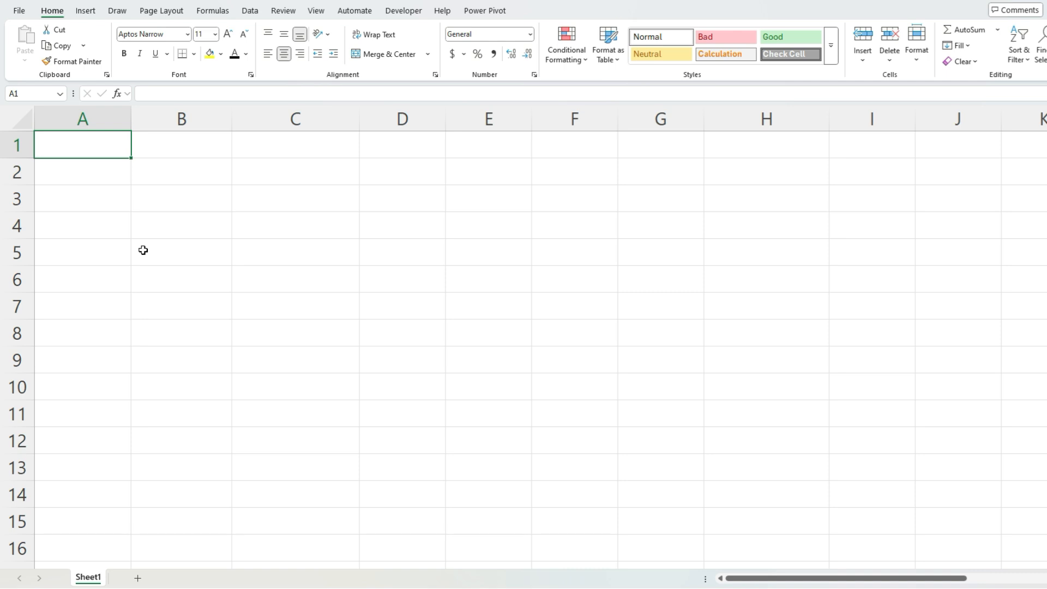
- Enter January in A1 and AutoFill the full month names down column A through row 15
type("January")
key("Return")
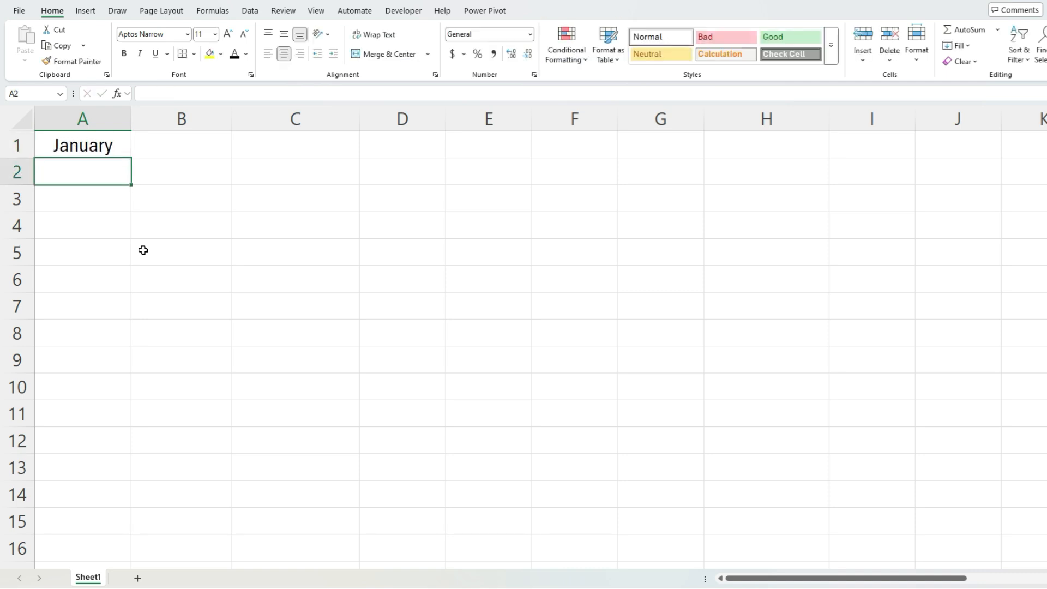
left_click(110, 147)
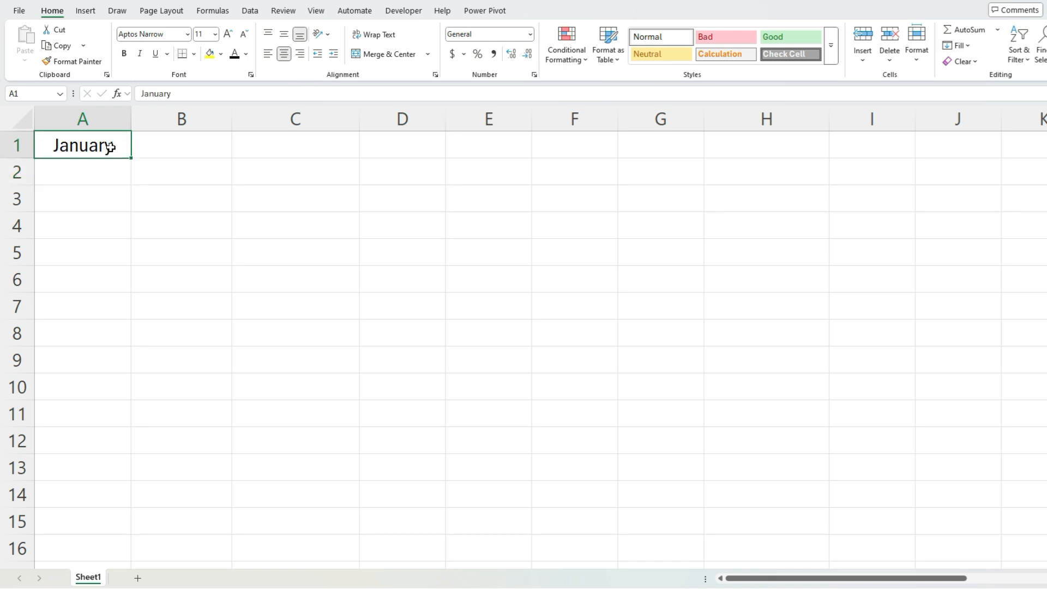
left_click_drag(131, 158, 113, 326)
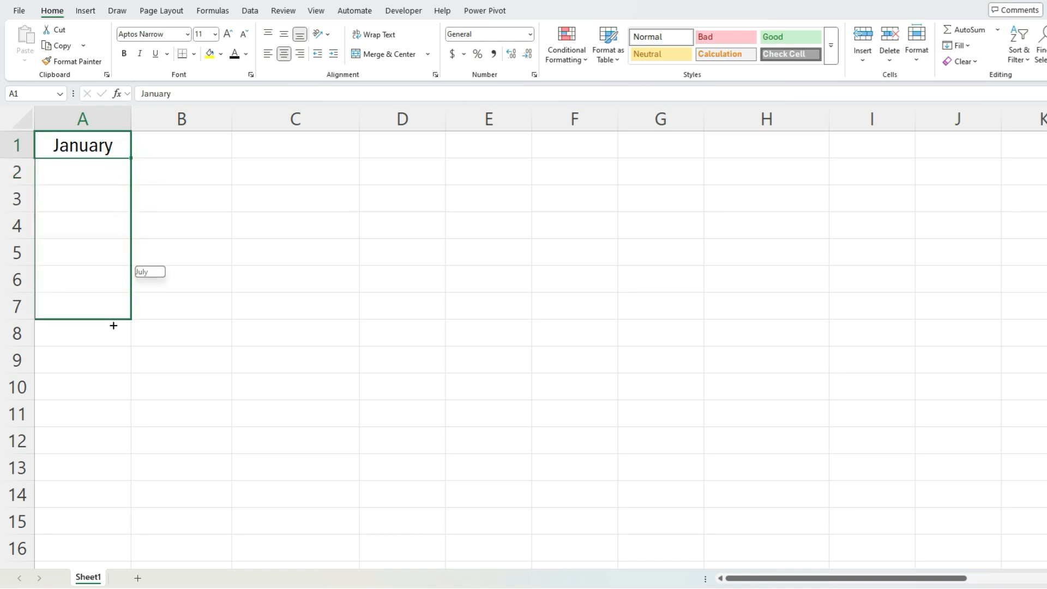
left_click_drag(114, 327, 118, 450)
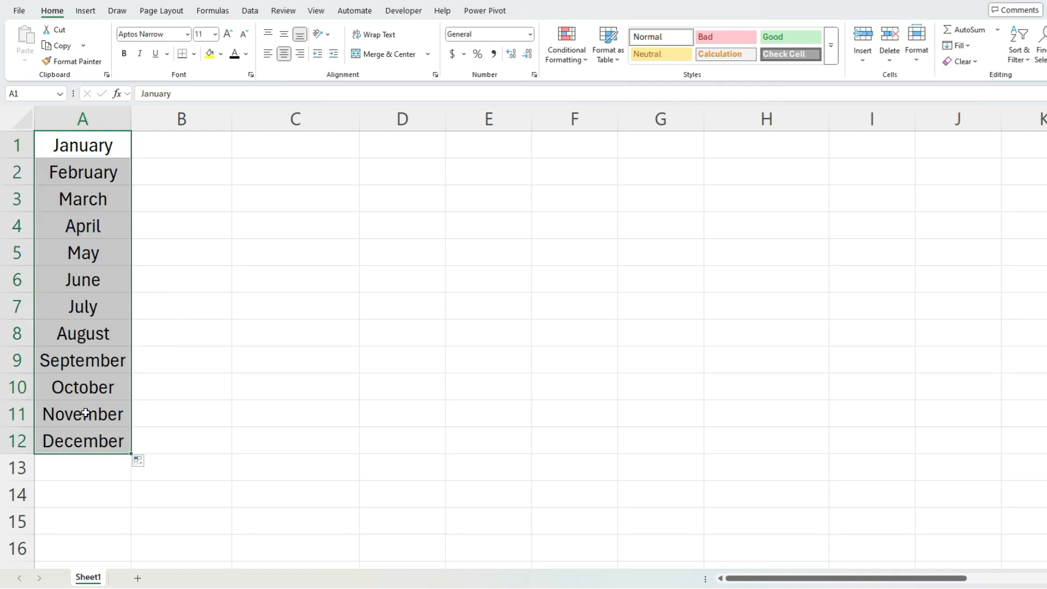
left_click(115, 433)
left_click_drag(131, 453, 122, 528)
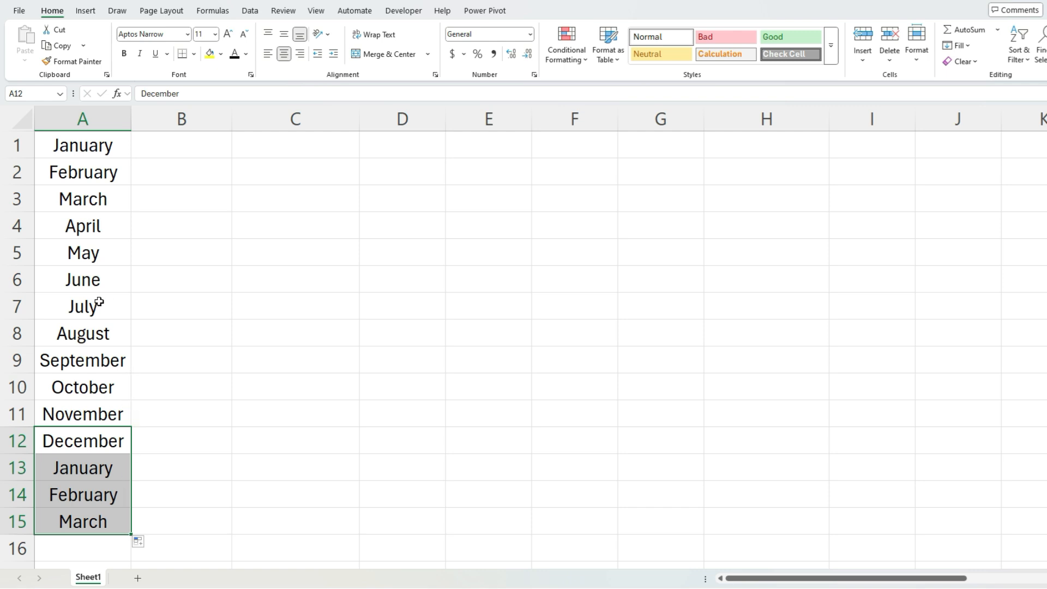
- Replace the full month names with Jan in A1 and AutoFill the abbreviated months down through A16
left_click_drag(94, 147, 77, 521)
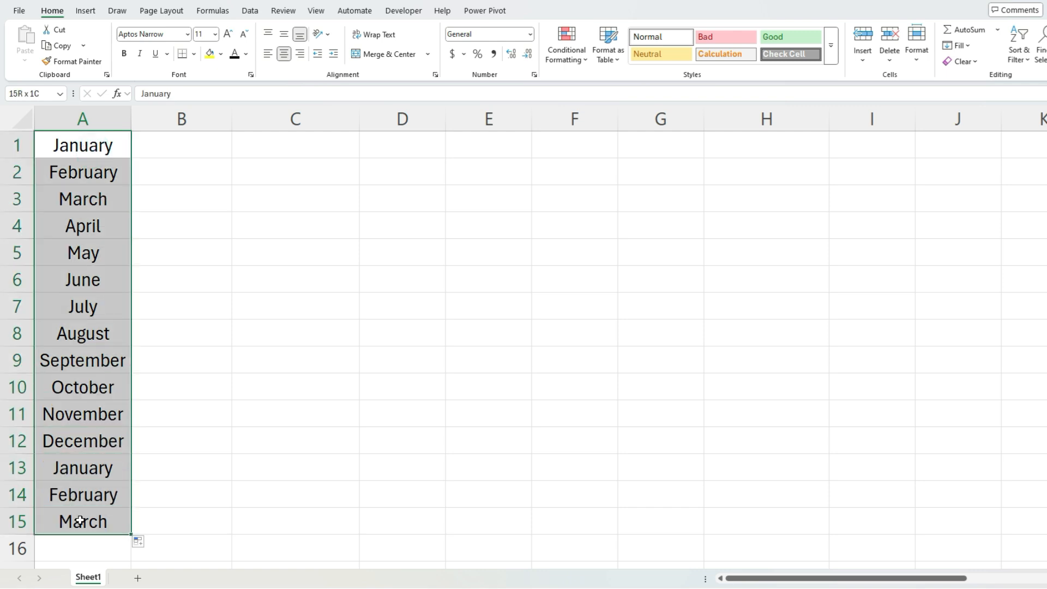
key("Delete")
left_click(94, 151)
type("Jan")
key("Return")
left_click(94, 149)
left_click_drag(130, 158, 104, 561)
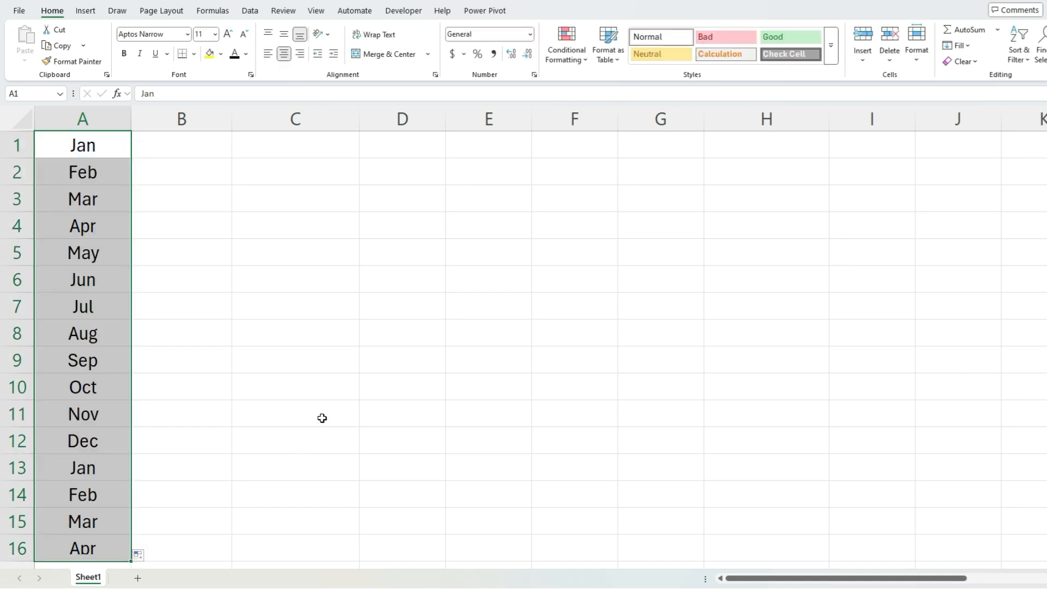
- Clear the column's months, re-enter Jan in A1 and AutoFill the abbreviated months across row 1 through column I
key("Delete")
left_click(110, 149)
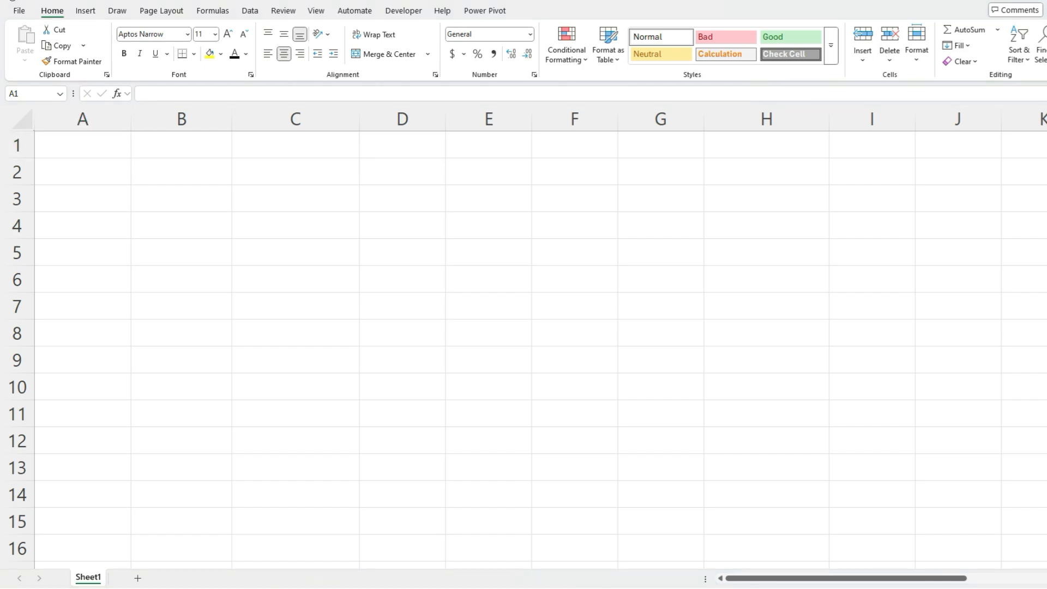
left_click(91, 150)
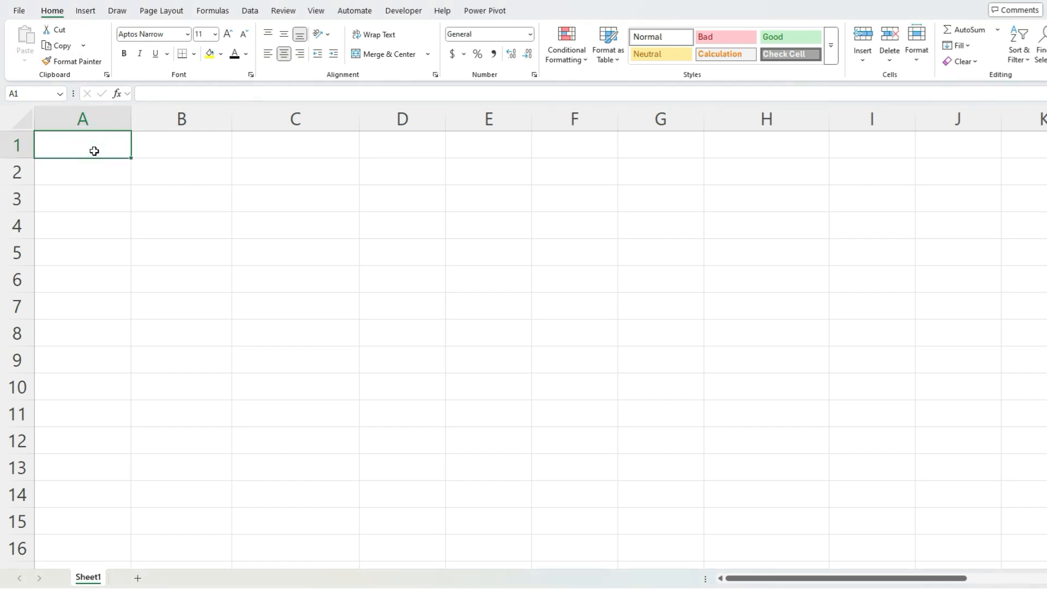
type("Jan")
key("Return")
left_click(109, 154)
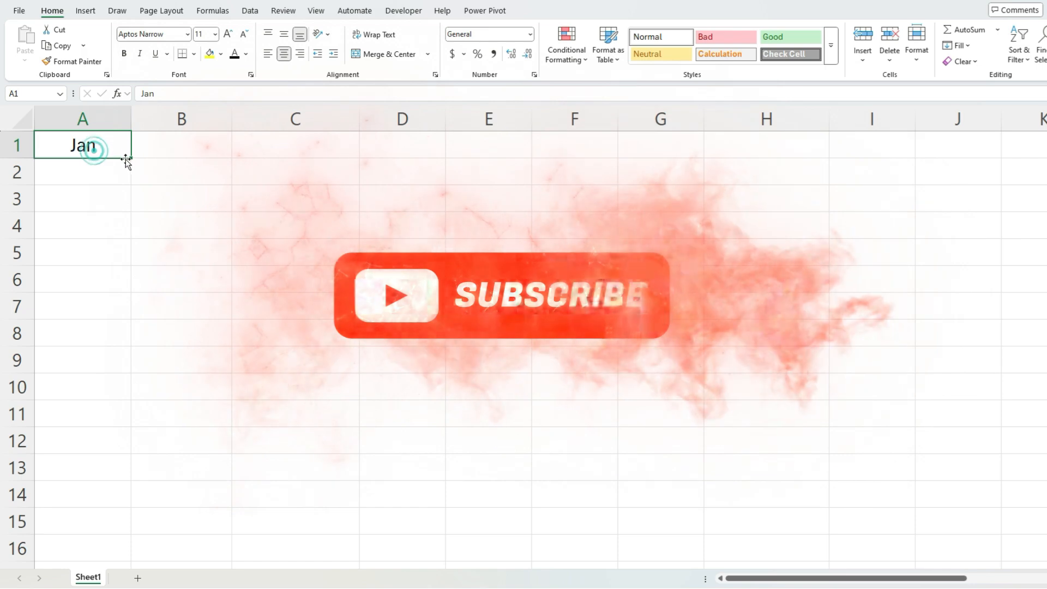
left_click_drag(131, 158, 916, 162)
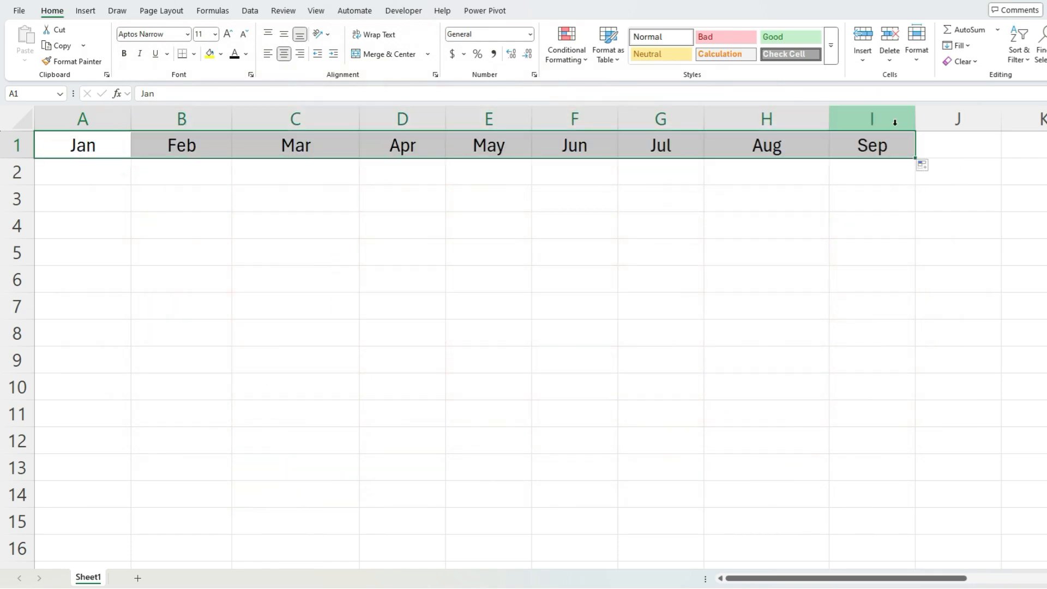
left_click(853, 143)
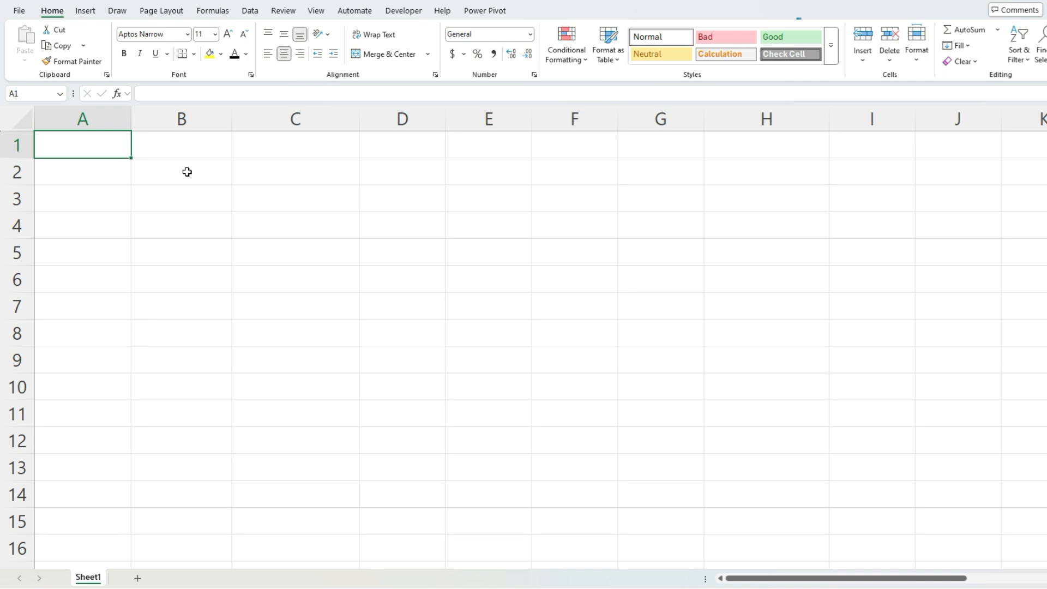
- Enter the numbers 1, 3, 5 and 7 in cells A1 to A4
left_click(100, 151)
type("1")
key("Return")
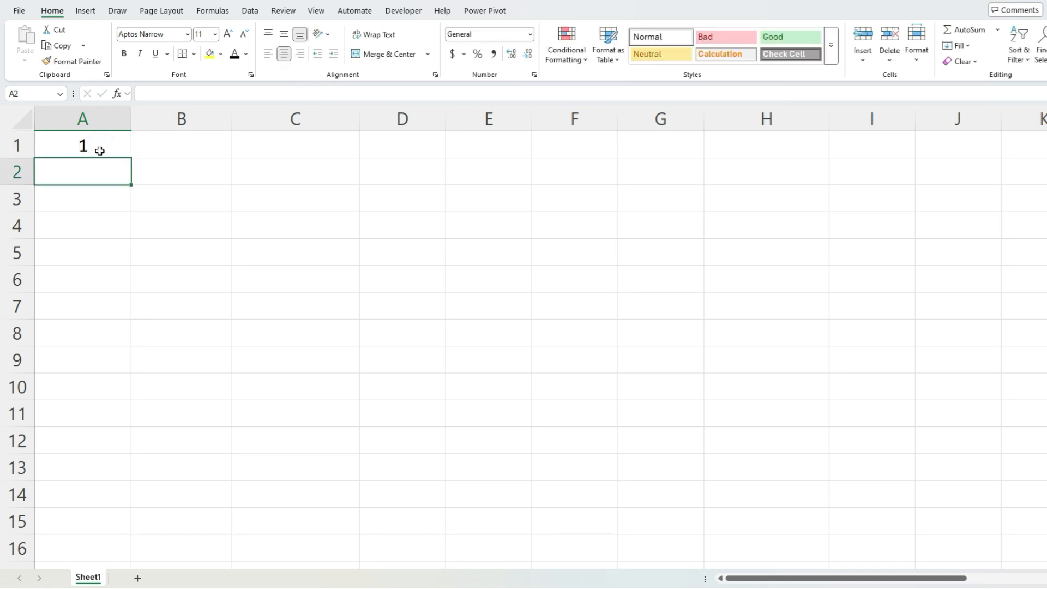
type("3")
key("Return")
type("5")
key("Return")
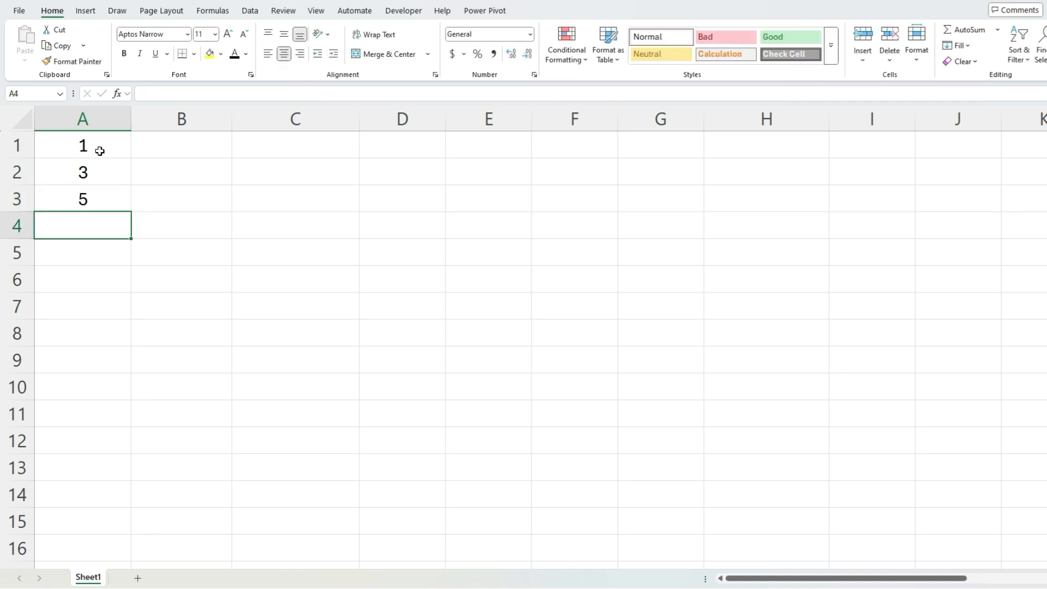
type("7")
key("Return")
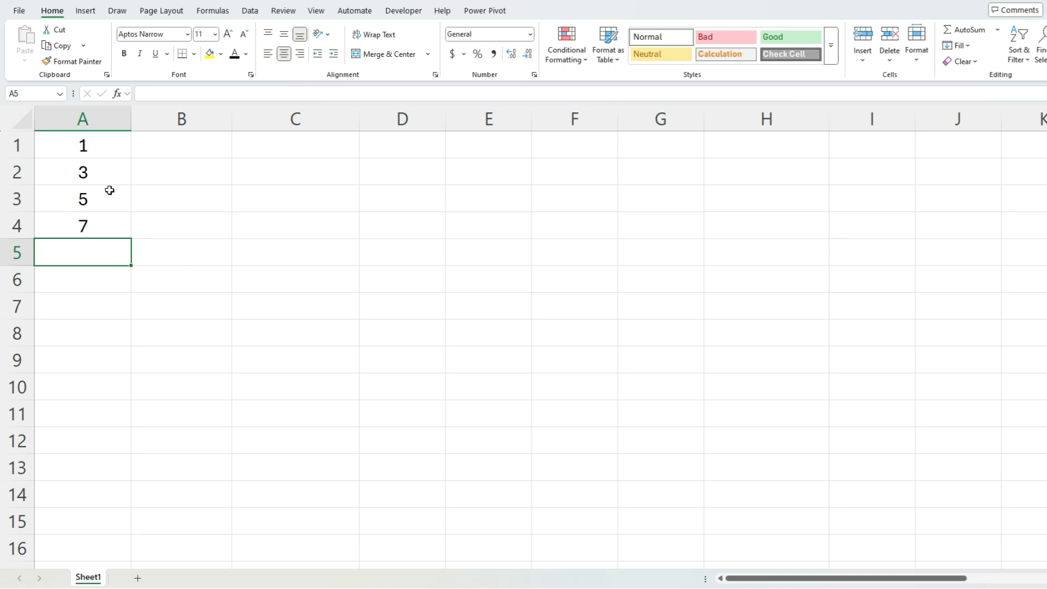
- Try to extend the odd-number series from A4 alone down to A15, and clear the filled cells A5:A15
left_click(112, 224)
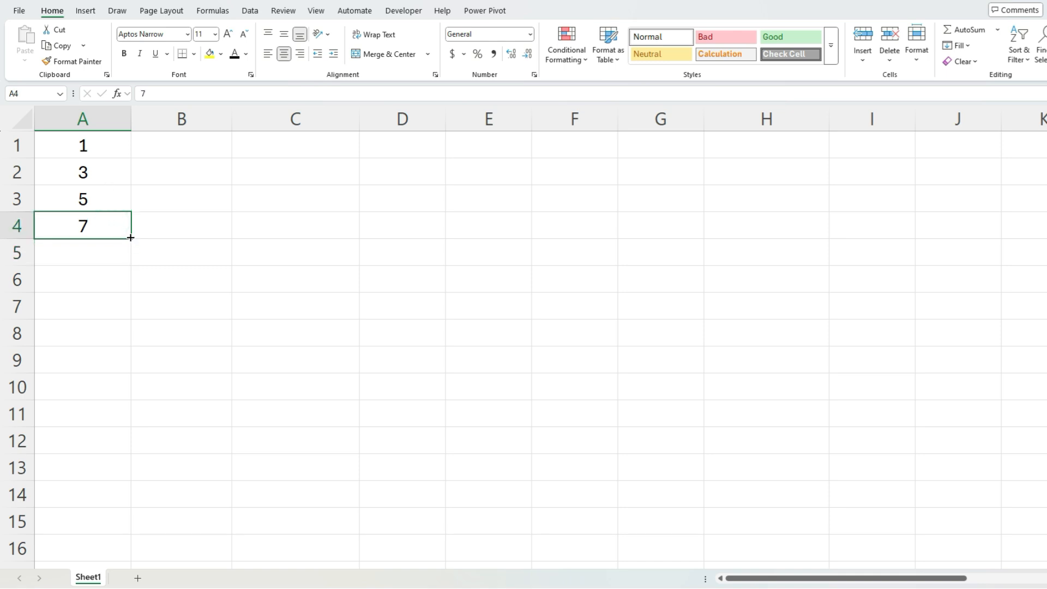
left_click_drag(130, 237, 97, 527)
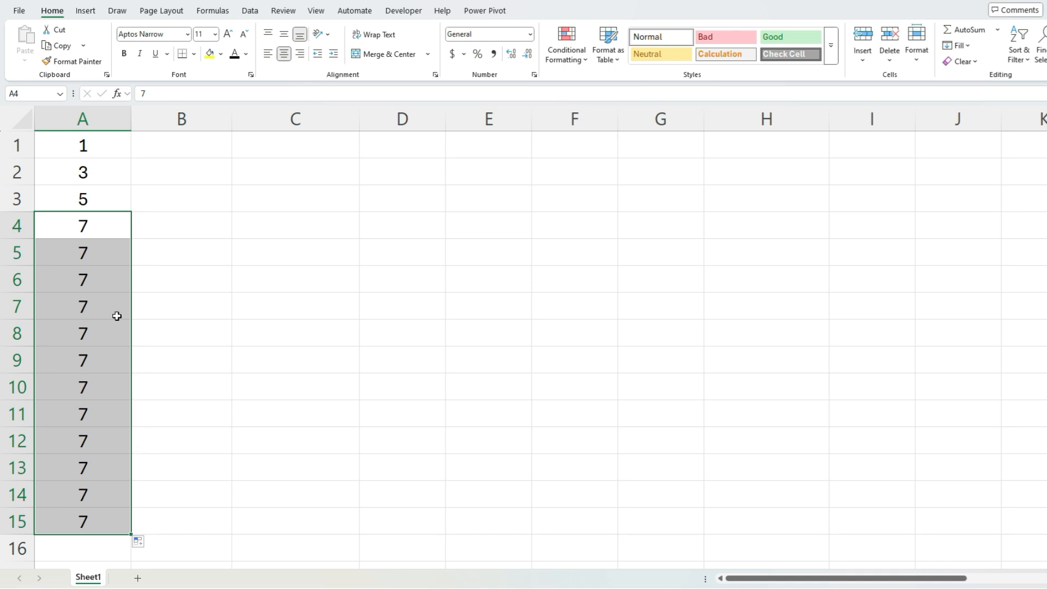
left_click_drag(97, 250, 98, 519)
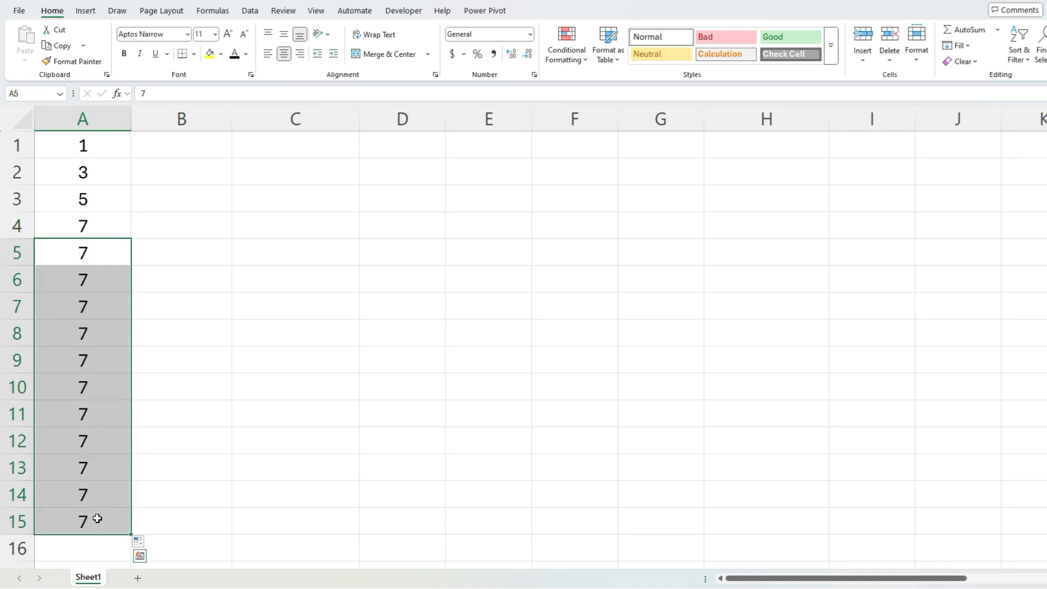
key("Delete")
- AutoFill the odd-number series down to A15 from the pair A3:A4 and check the cells of the sequence
left_click_drag(97, 200, 138, 539)
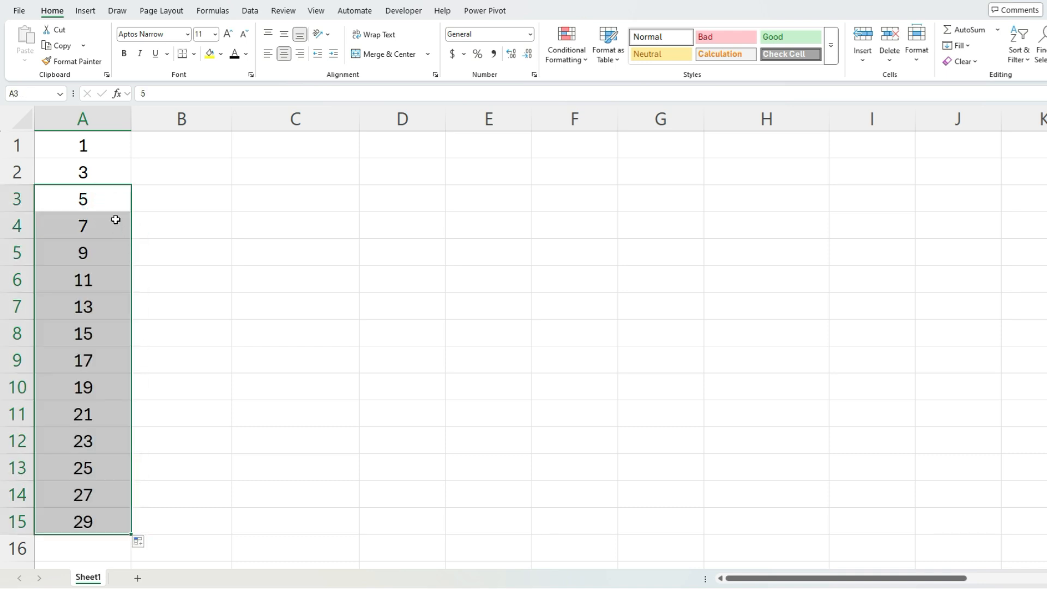
left_click(105, 192)
left_click(105, 155)
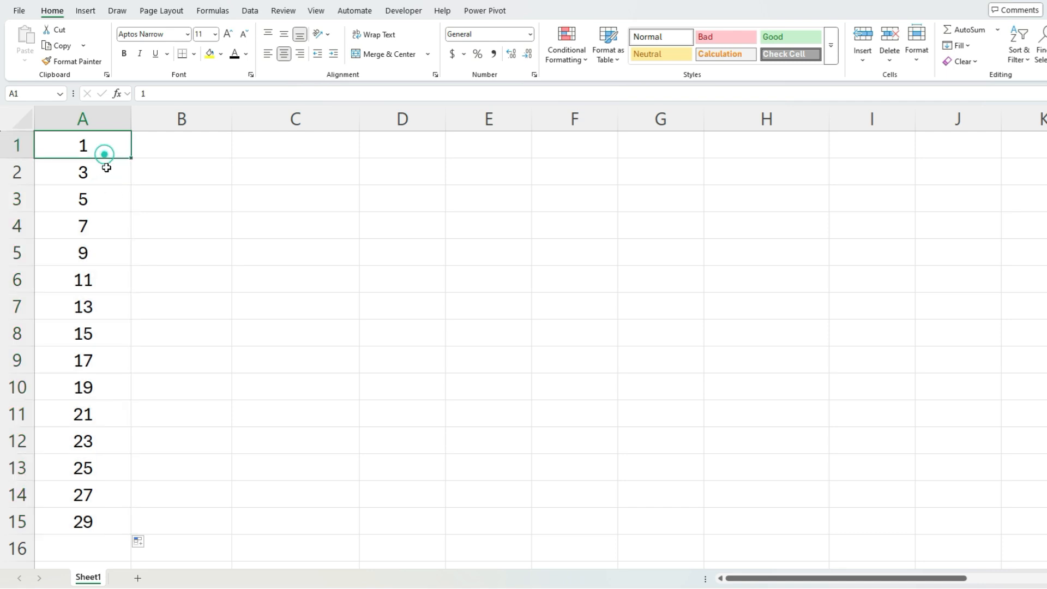
left_click(106, 168)
left_click(89, 256)
left_click(87, 280)
left_click(90, 315)
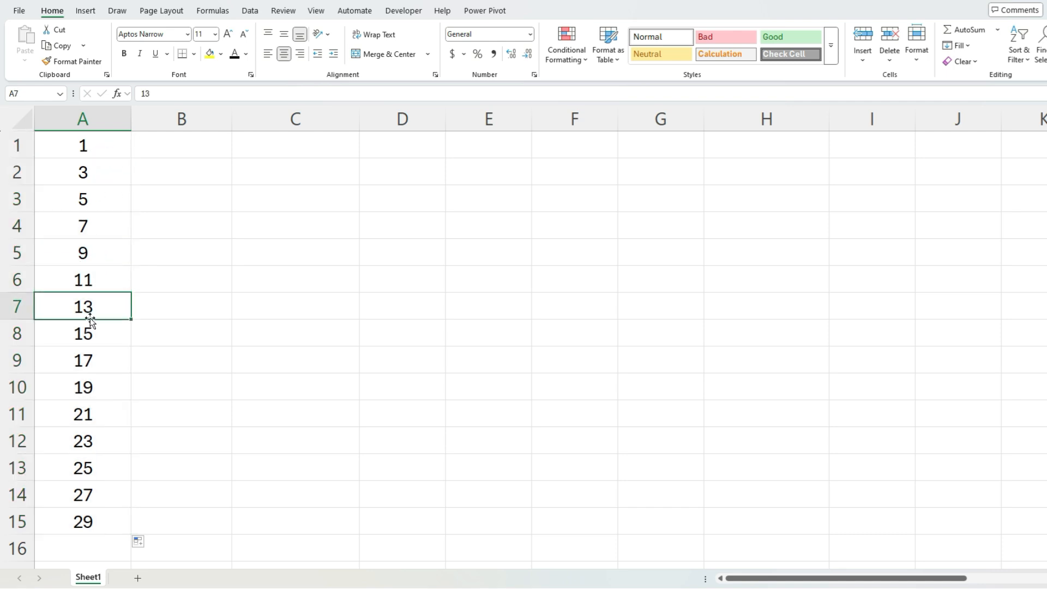
left_click(92, 331)
left_click(90, 233)
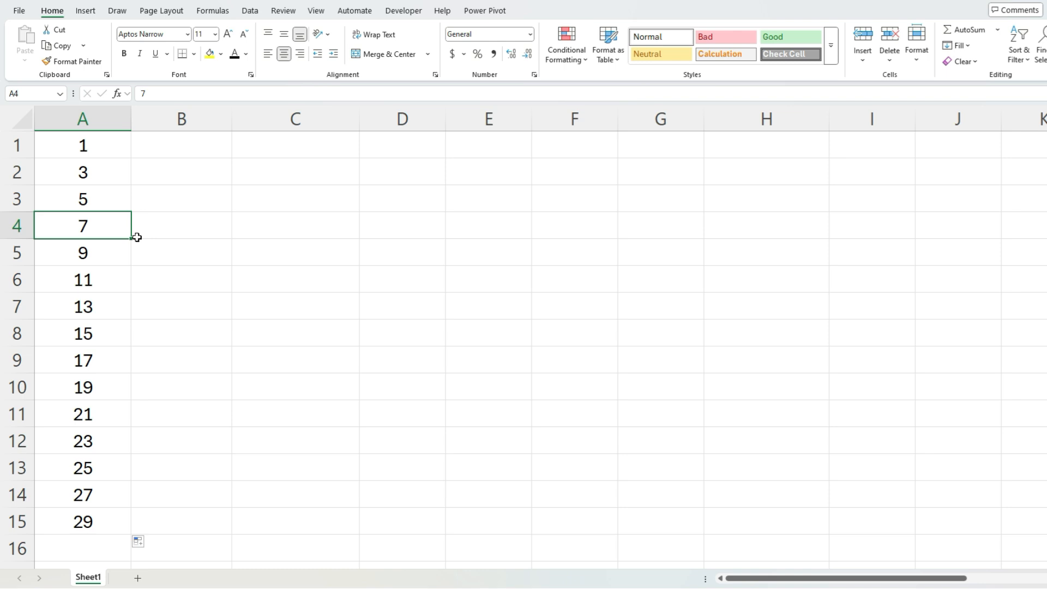
- Replace the numbers in column A with jan 1, 2025 in A1 and AutoFill daily dates down to A15
key("alt+Tab")
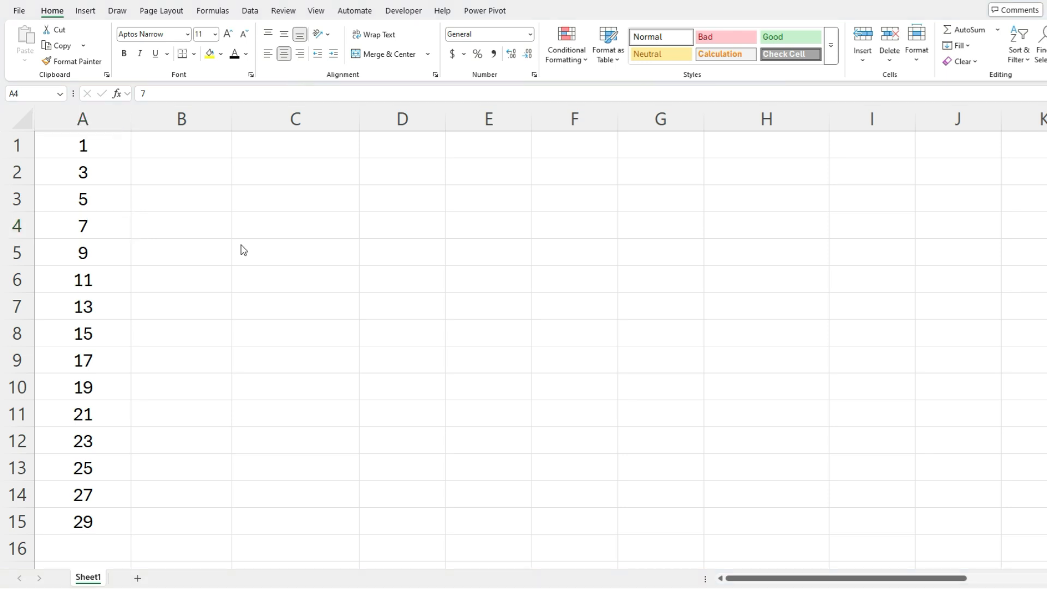
left_click_drag(83, 145, 70, 509)
key("Delete")
left_click(98, 145)
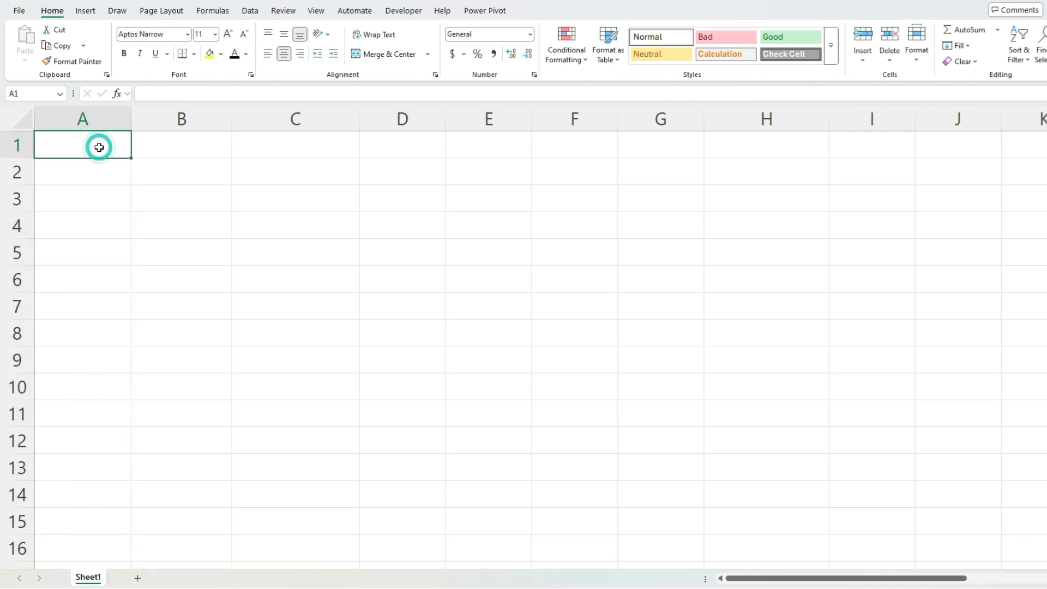
type("jan 1, 2025")
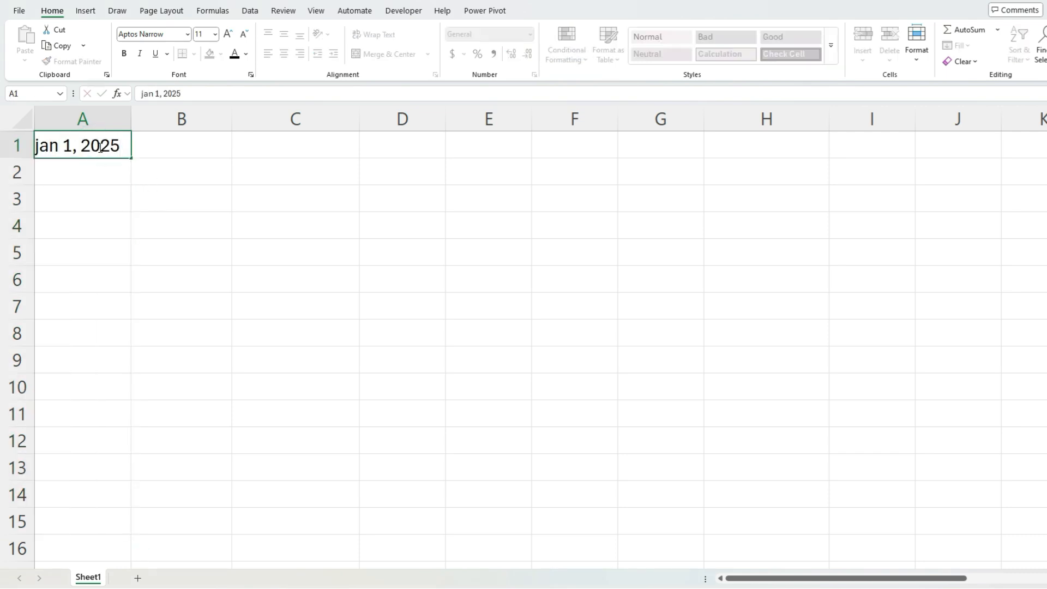
key("Return")
left_click(99, 146)
left_click_drag(131, 158, 93, 520)
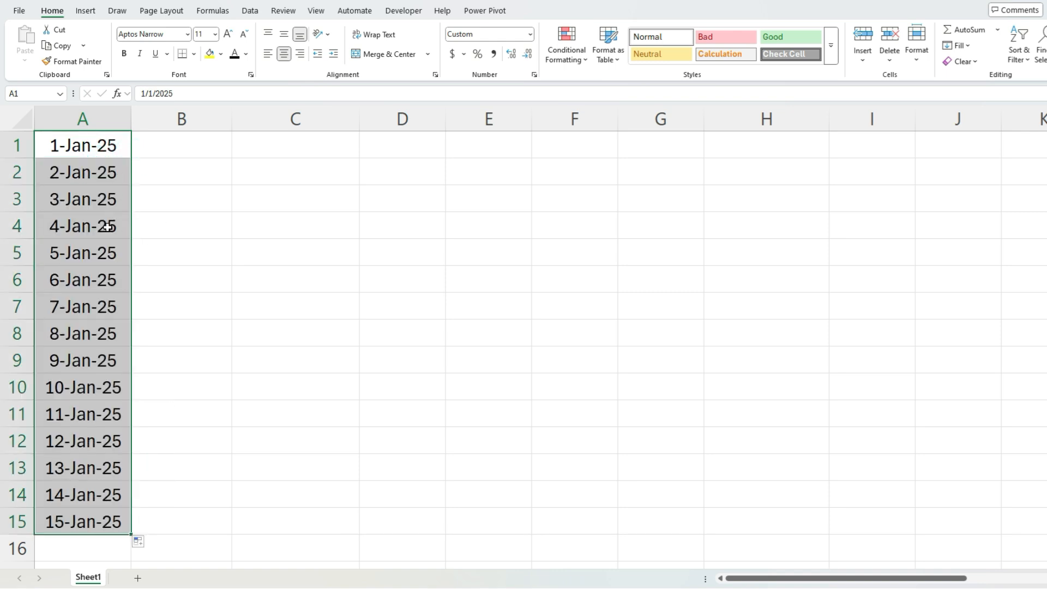
- Clear the dates in A2:A15 and enter jan 8, 2025 in A2
left_click_drag(90, 173, 79, 510)
key("Delete")
left_click(86, 173)
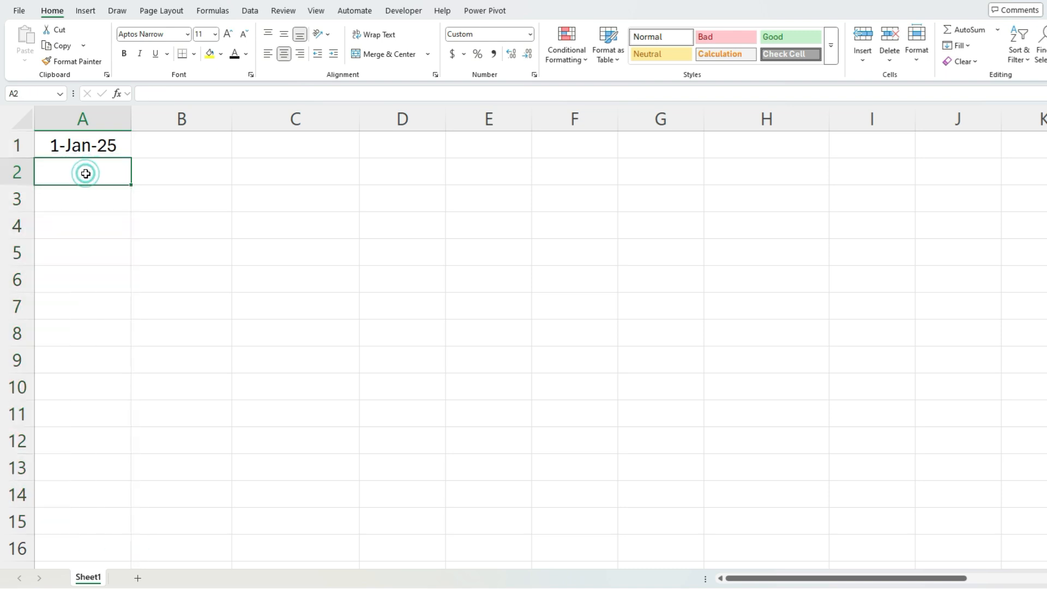
type("jan 8, 2025")
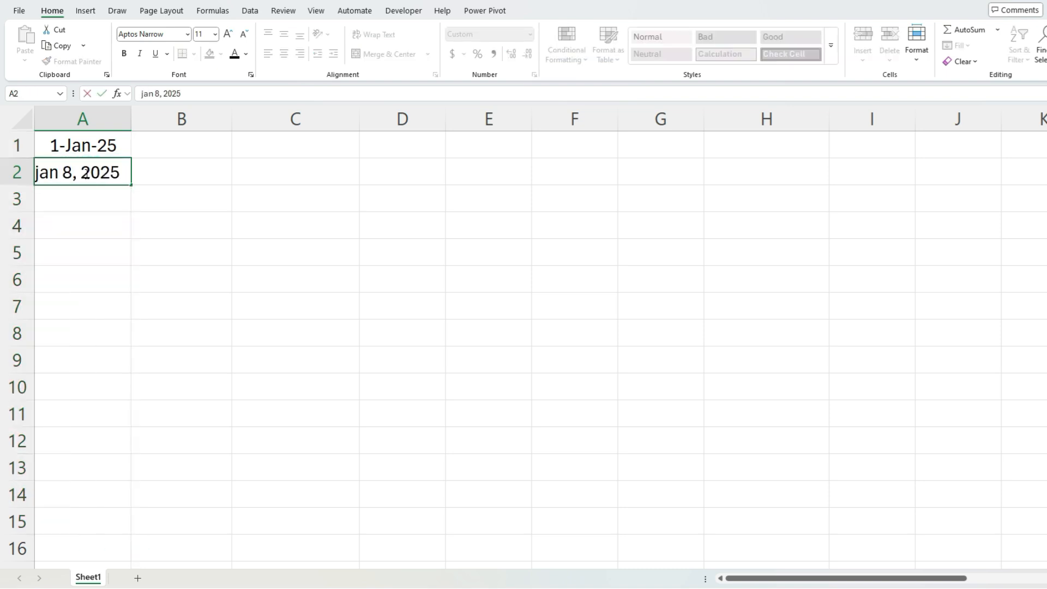
key("Return")
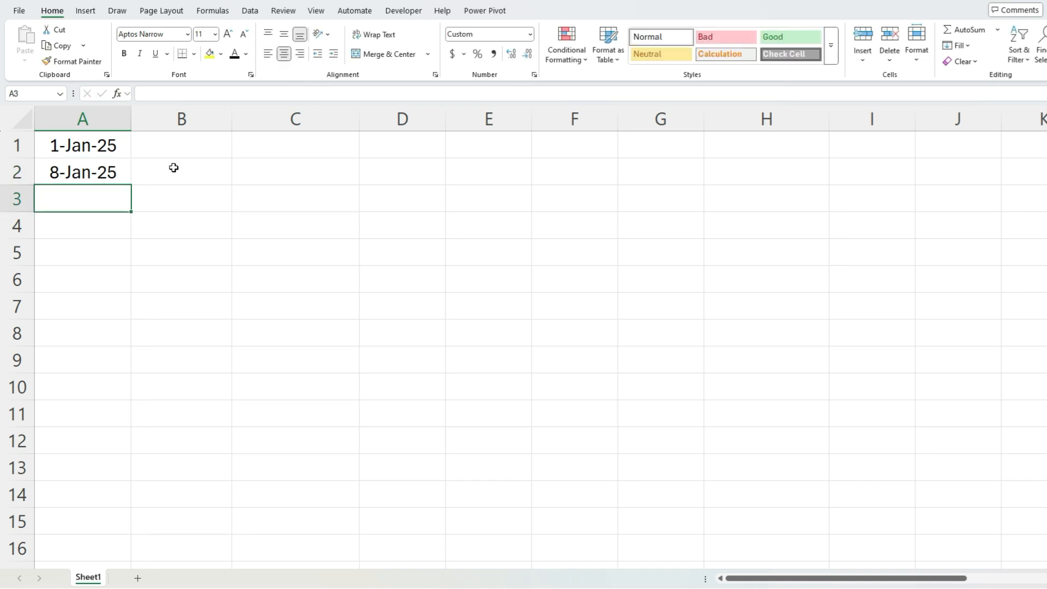
- AutoFill weekly dates down to A15 from the pair A1:A2 and check the dates in the sequence
left_click(102, 147)
left_click_drag(102, 147, 110, 531)
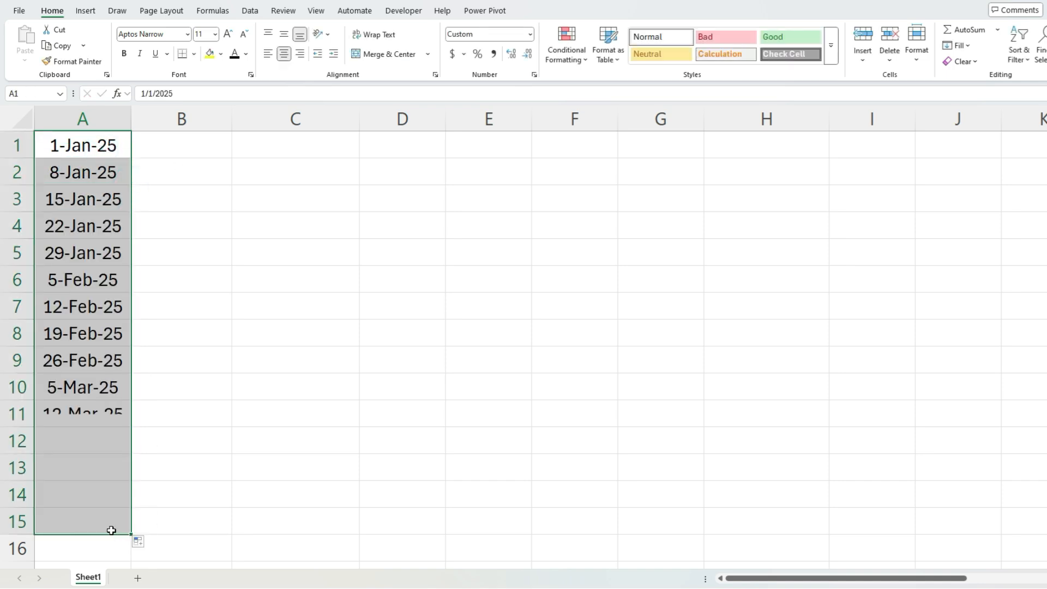
left_click(97, 199)
left_click(94, 223)
left_click(91, 251)
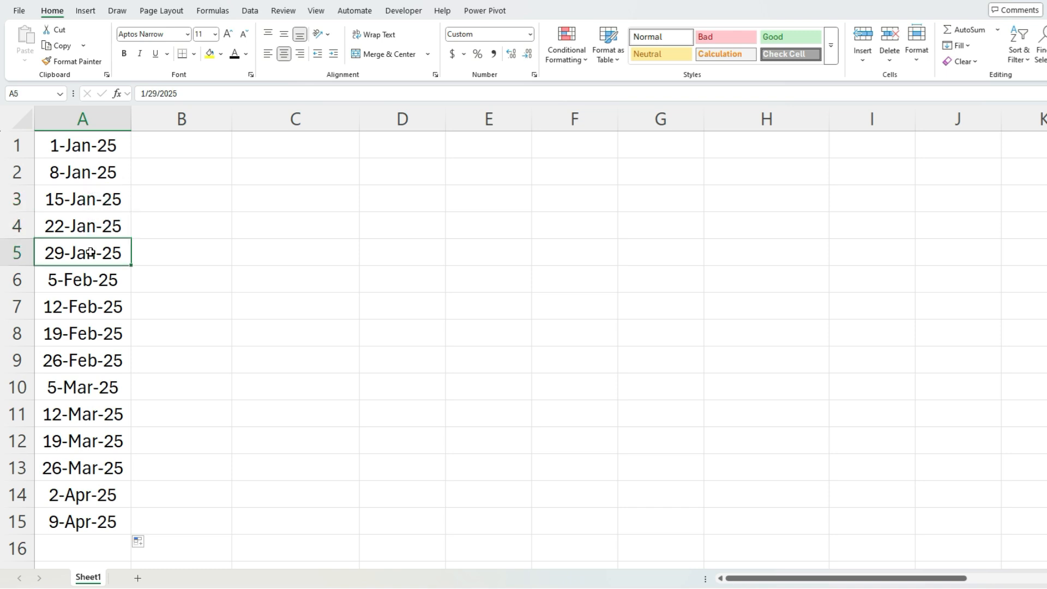
left_click(85, 277)
left_click(82, 303)
left_click(86, 338)
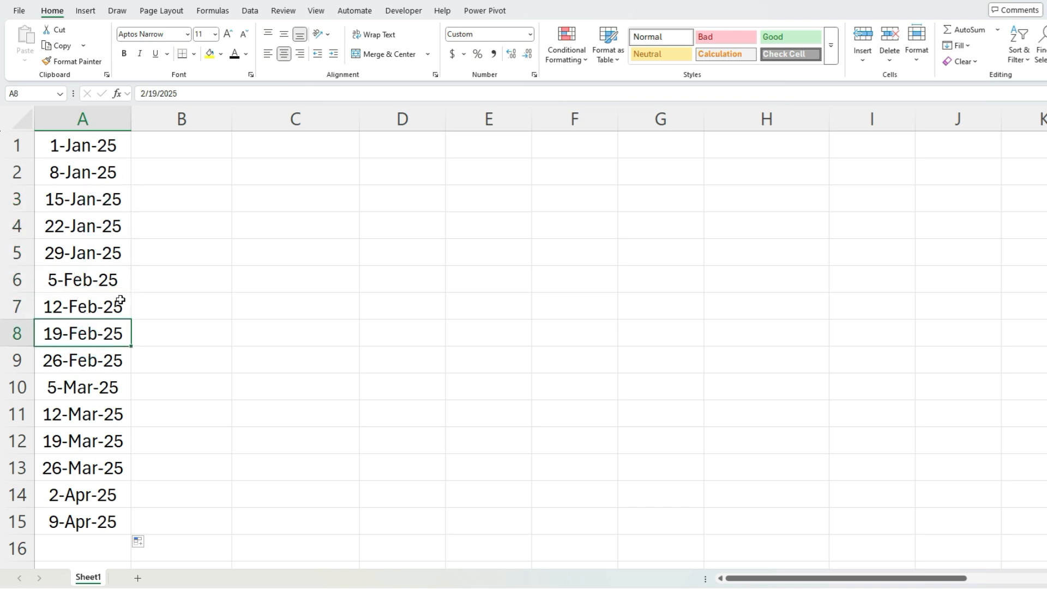
- Replace the dates in column A with jan 31, 2025 in A1 and feb 28, 2025 in A2
left_click_drag(93, 144, 70, 516)
key("Delete")
left_click(86, 145)
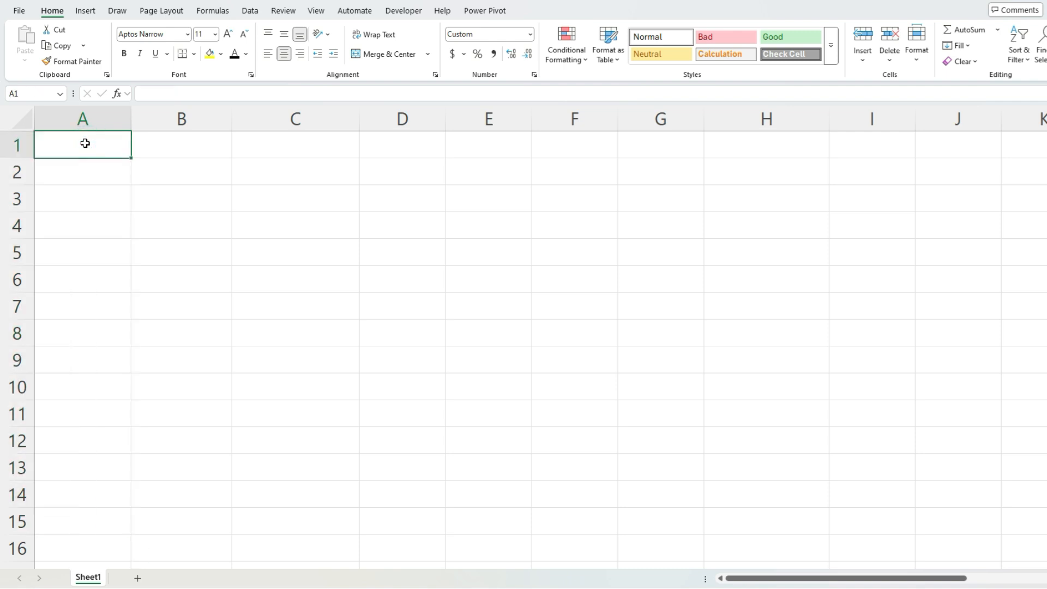
type("jan 31, 2025")
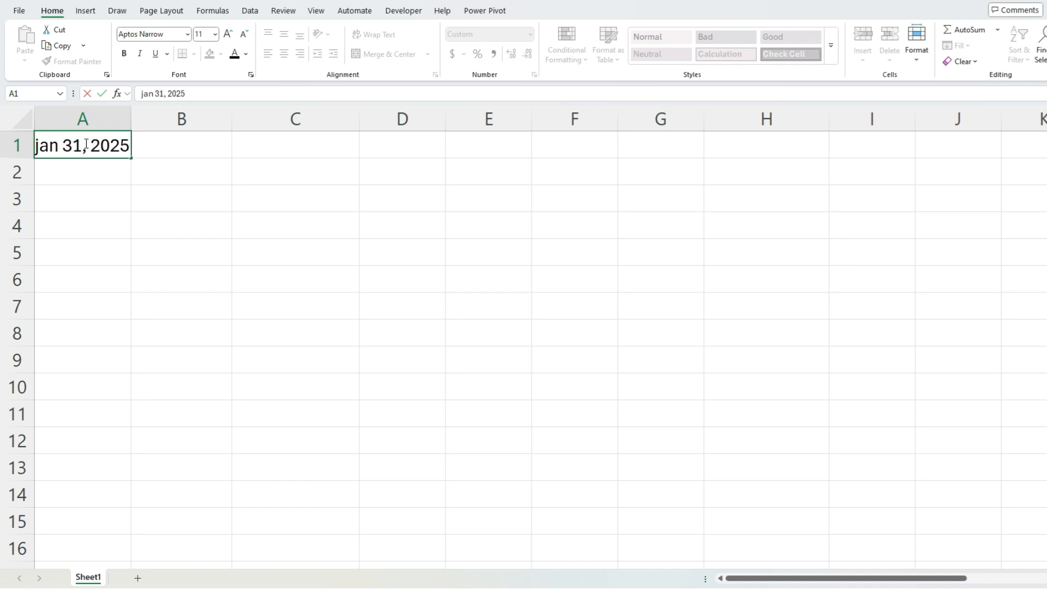
key("Return")
type("feb 28, 202")
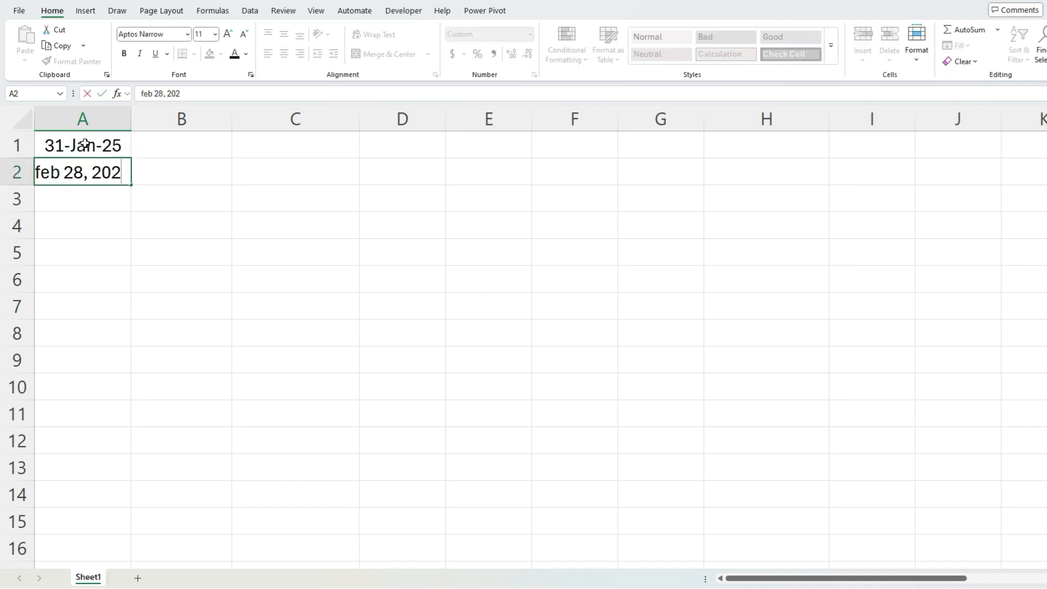
type("5")
key("Return")
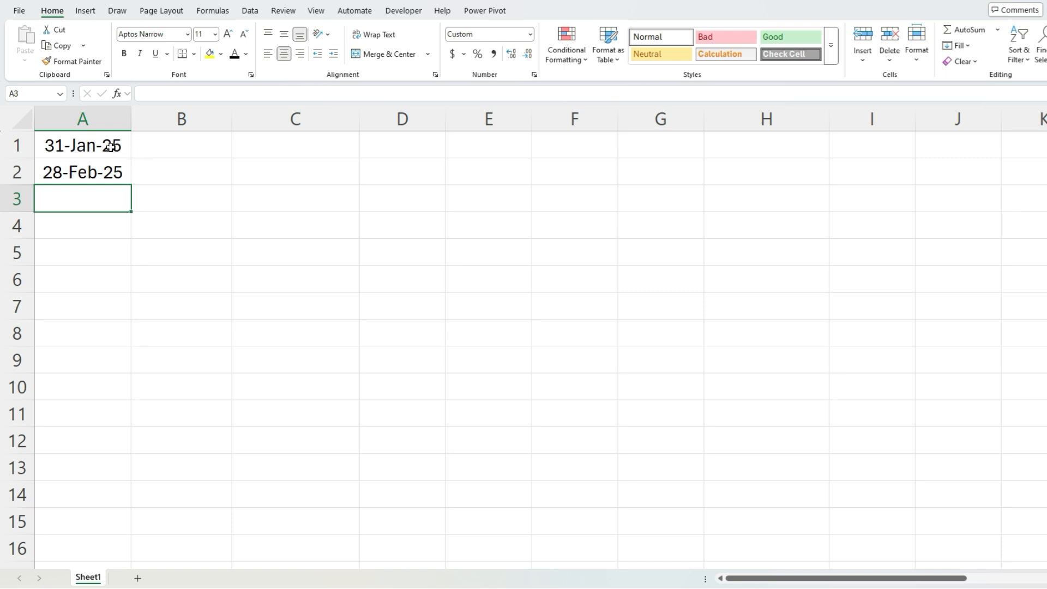
- AutoFill month-end dates down to A15 from the pair A1:A2 and check the dates in the sequence
left_click_drag(111, 146, 111, 171)
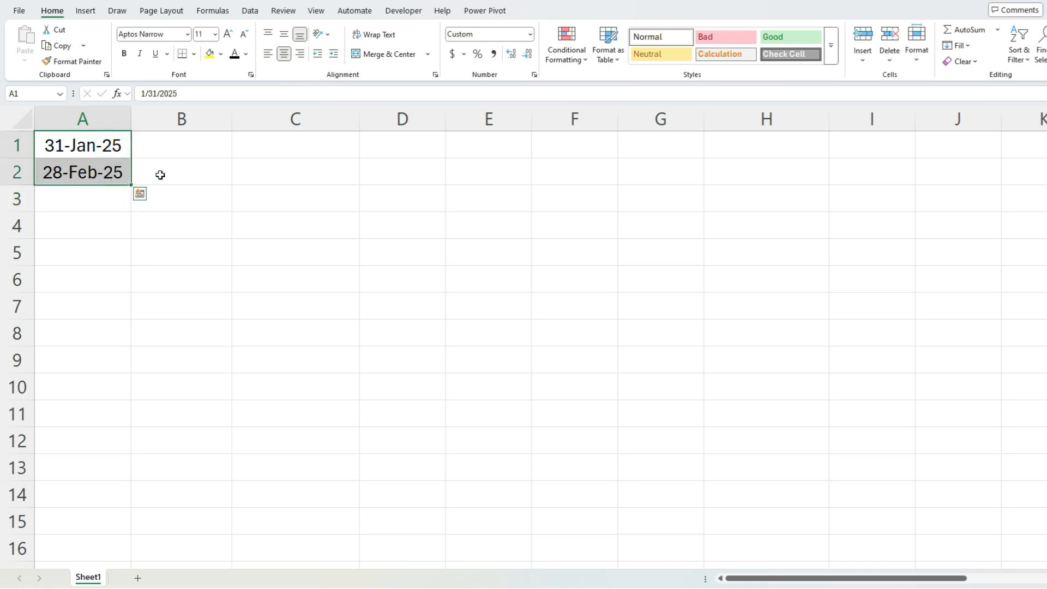
left_click_drag(133, 183, 96, 526)
left_click(113, 195)
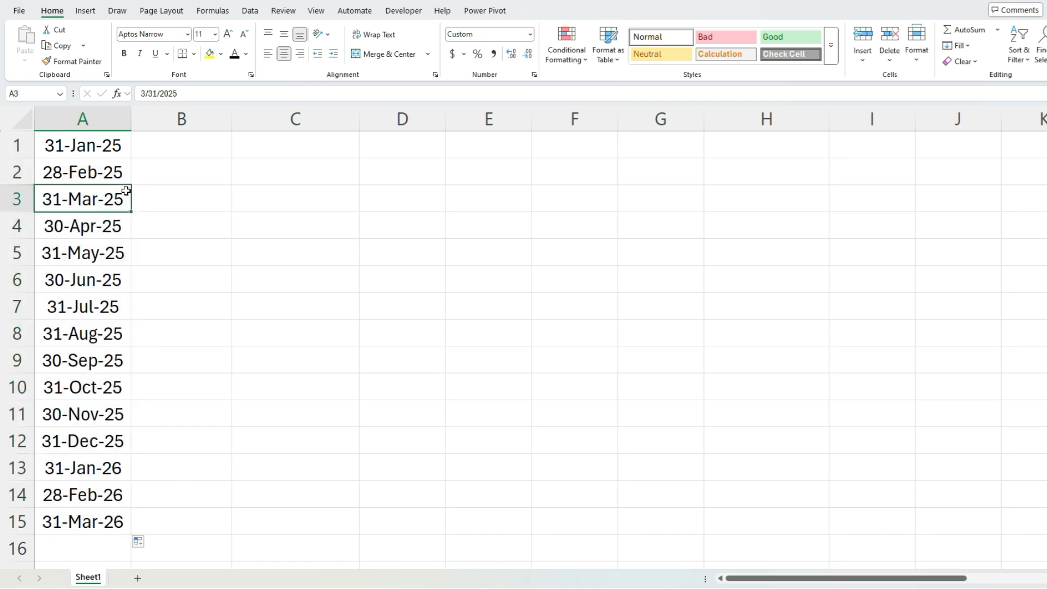
left_click(98, 223)
left_click(109, 250)
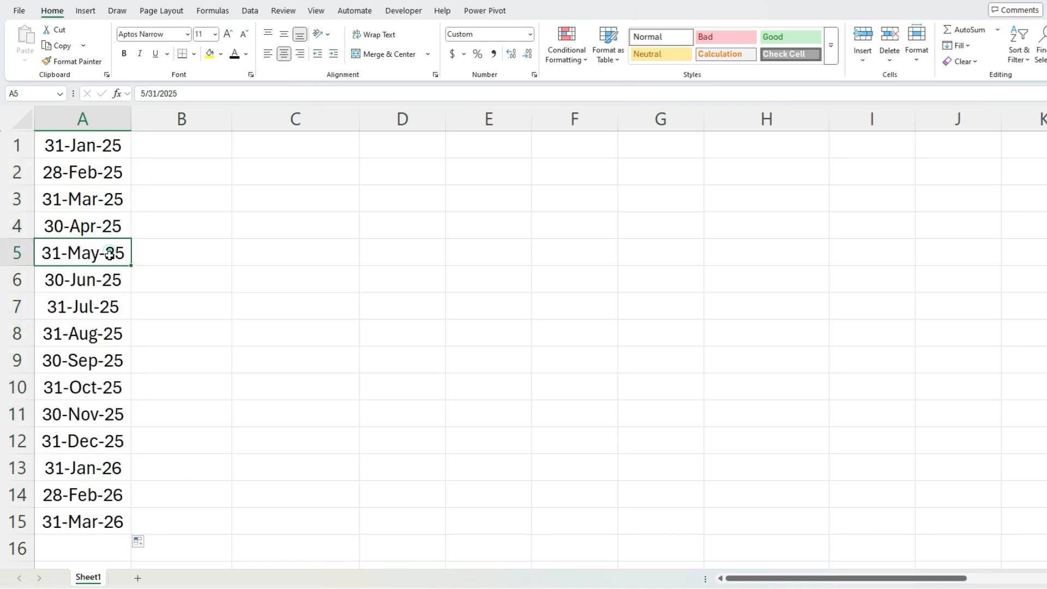
left_click(109, 279)
left_click(103, 304)
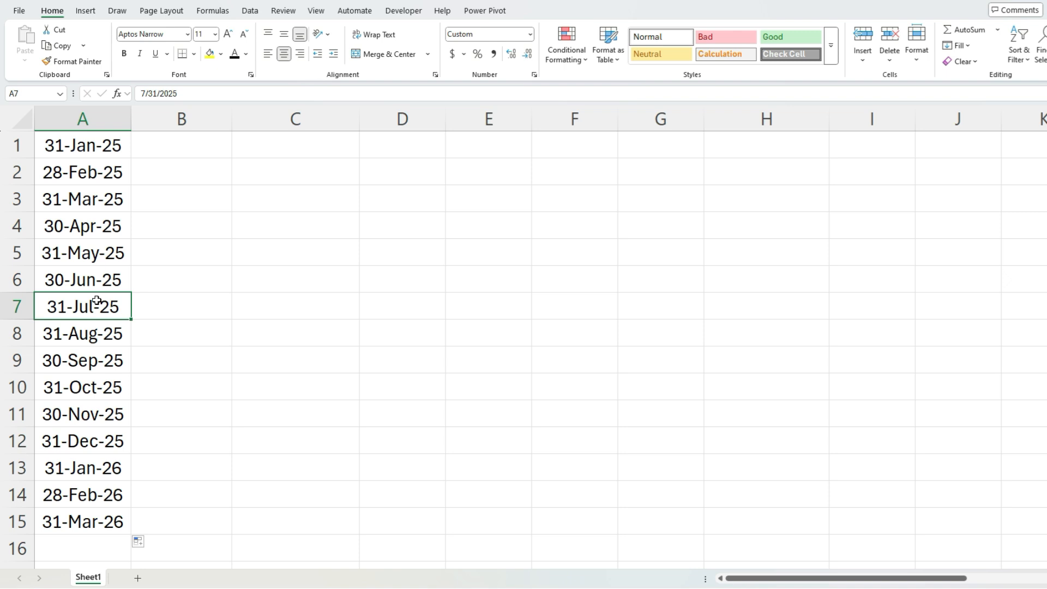
- Examine the first row of the Price, Quantity and Total table and the formula in C22
scroll(497, 333, "down", 6)
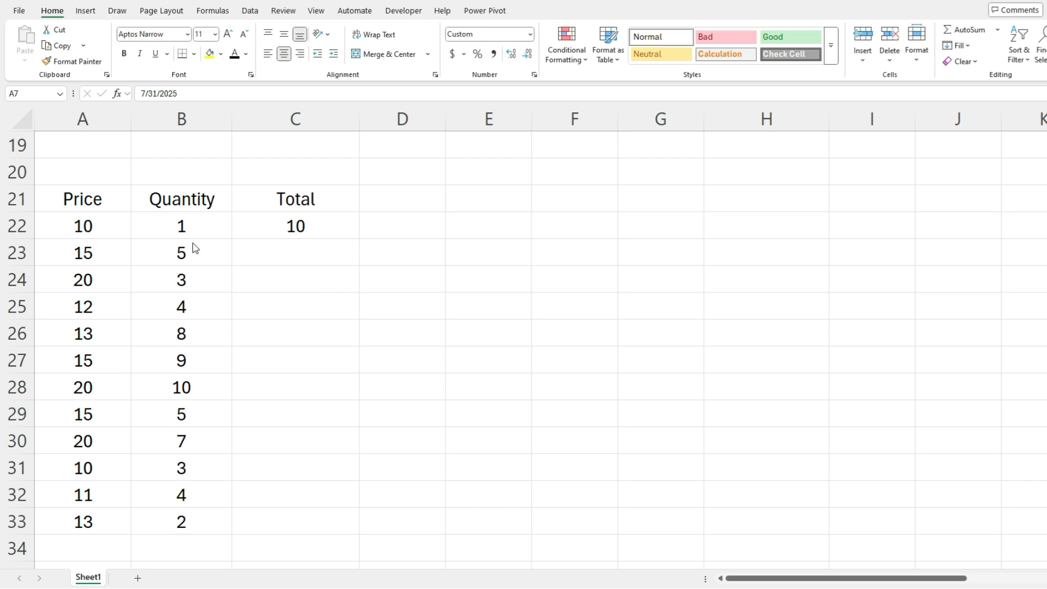
left_click(98, 227)
left_click(174, 228)
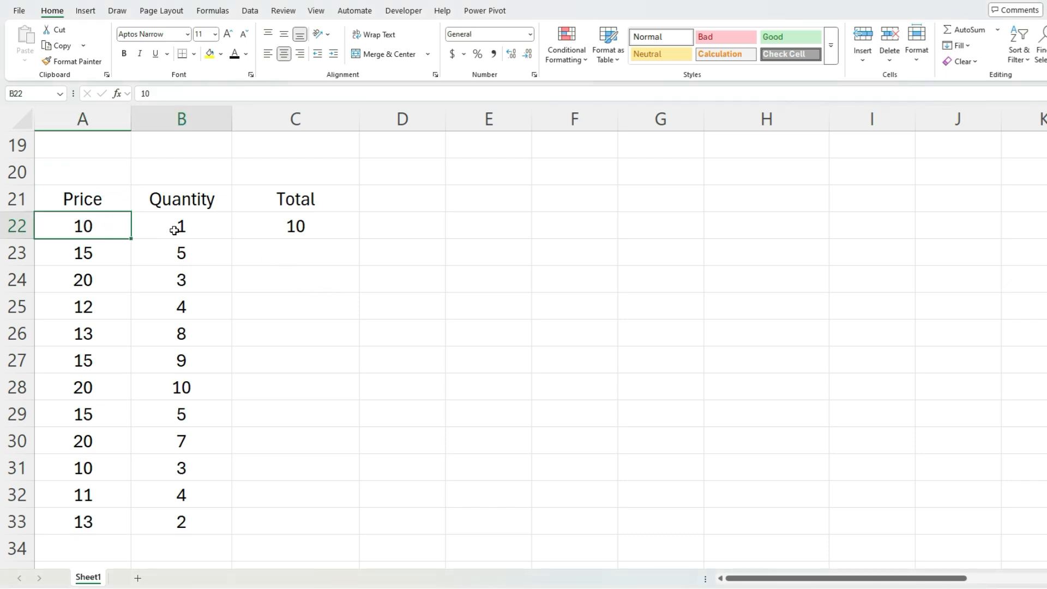
left_click(267, 228)
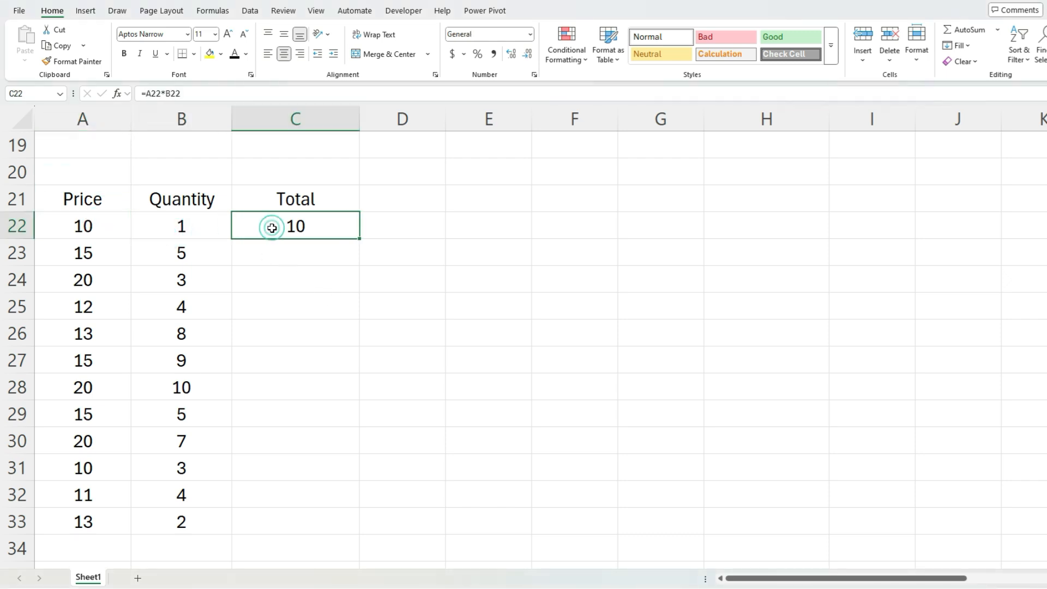
left_click(200, 96)
key("Return")
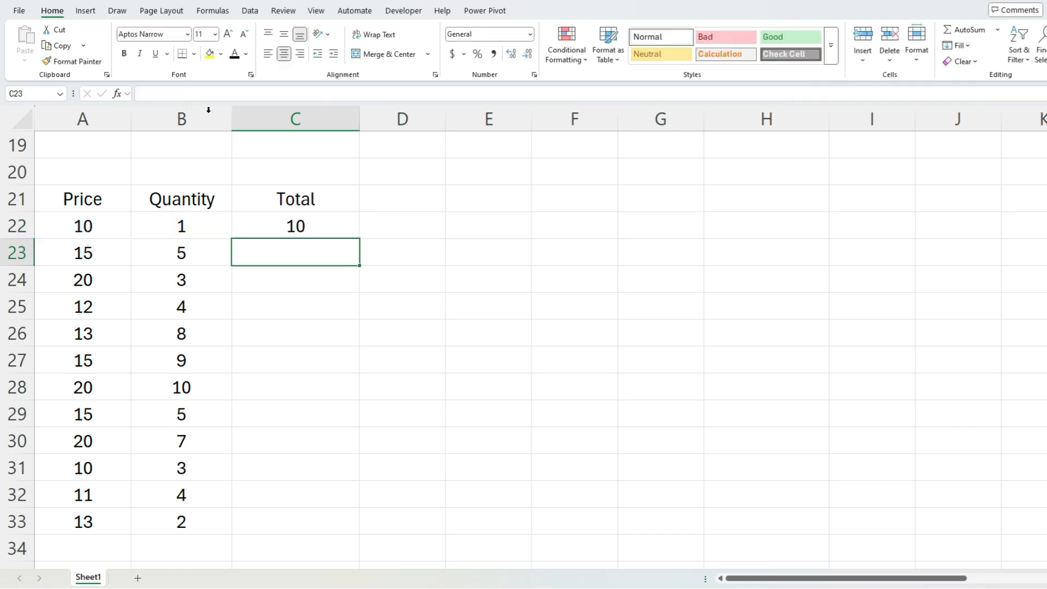
- AutoFill the Total formula from C22 down to C33 and check the formulas in the last rows
left_click(359, 234)
left_click_drag(360, 238, 354, 529)
left_click(327, 497)
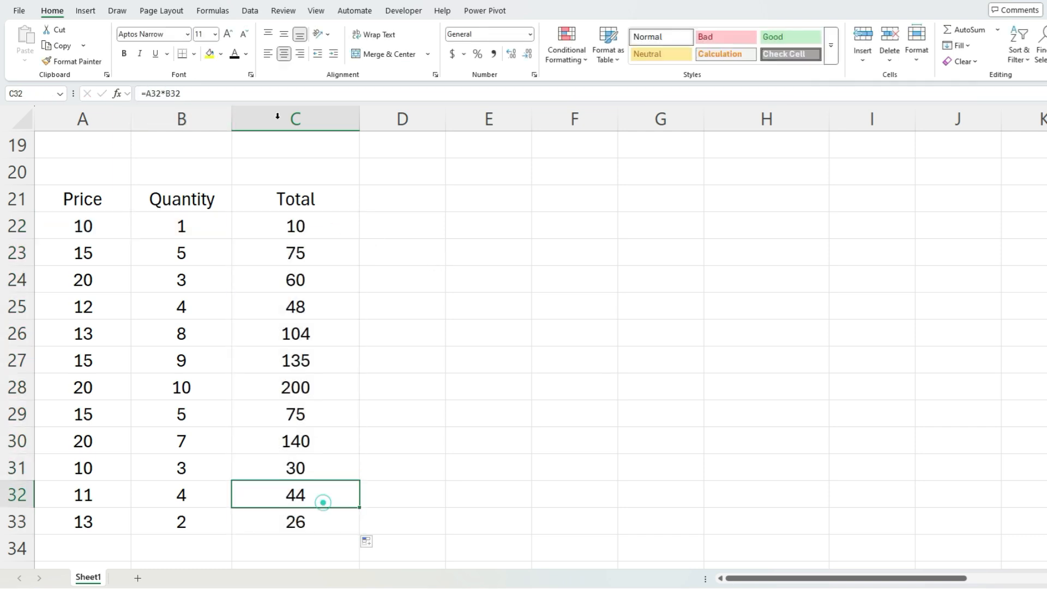
left_click(272, 93)
key("Return")
left_click(269, 93)
key("Return")
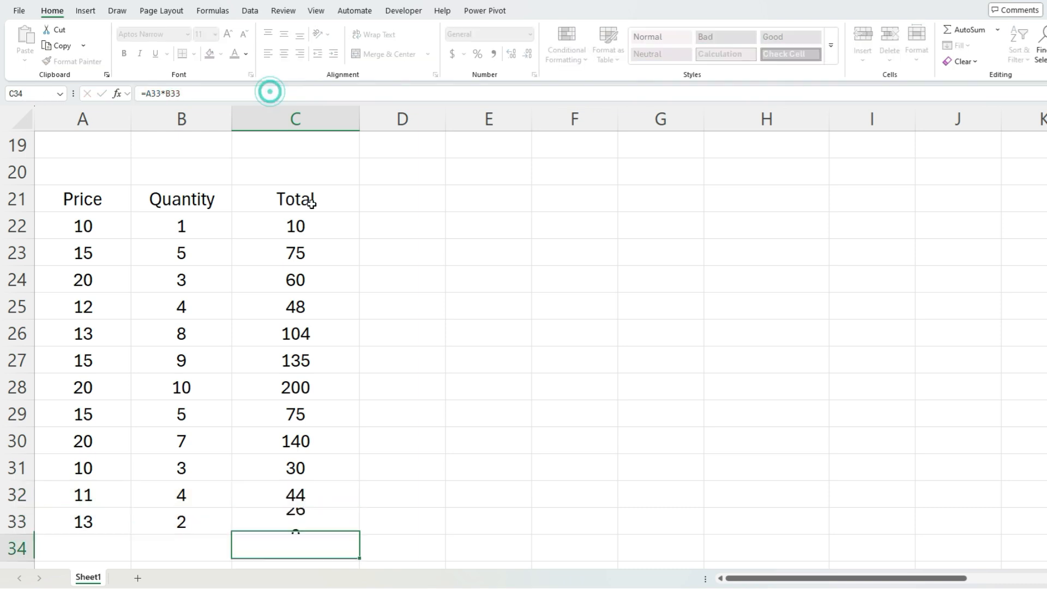
- Clear the totals in C23:C33, AutoFill them again from C22 to the end of the table and check C33
left_click_drag(308, 248, 326, 472)
key("Delete")
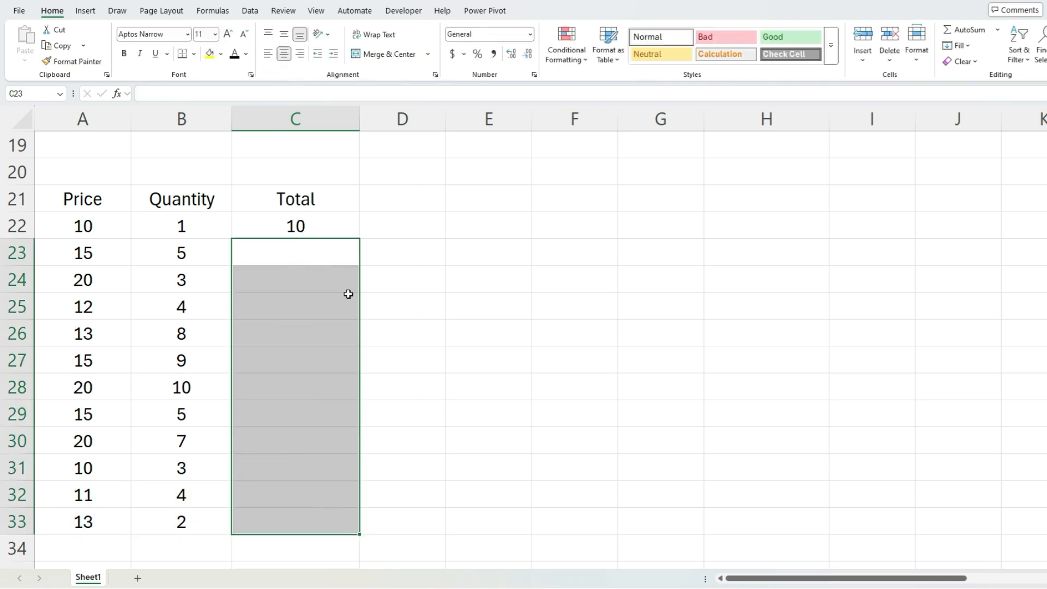
left_click(310, 225)
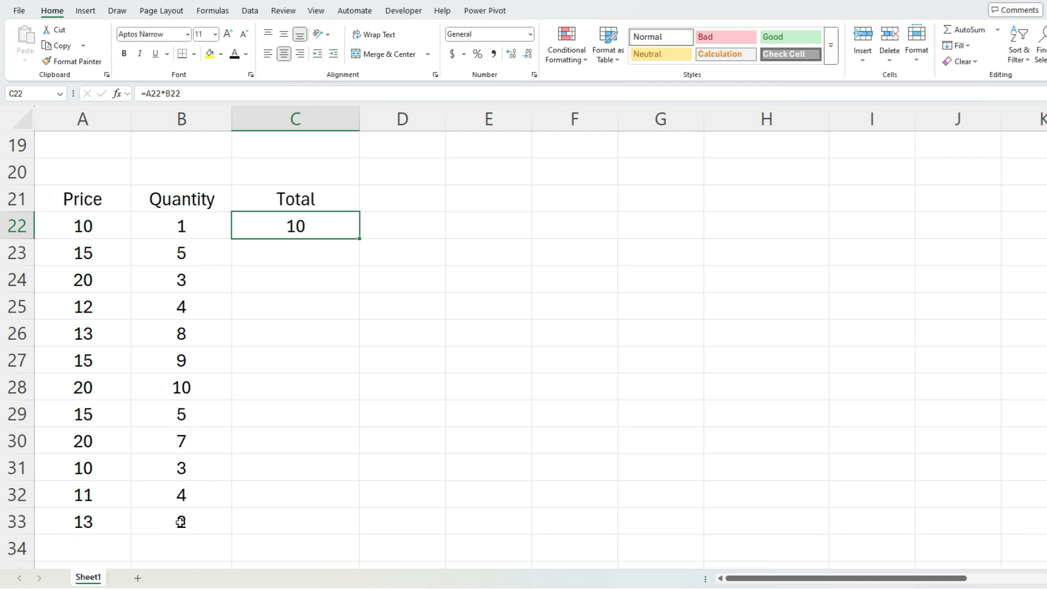
double_click(359, 241)
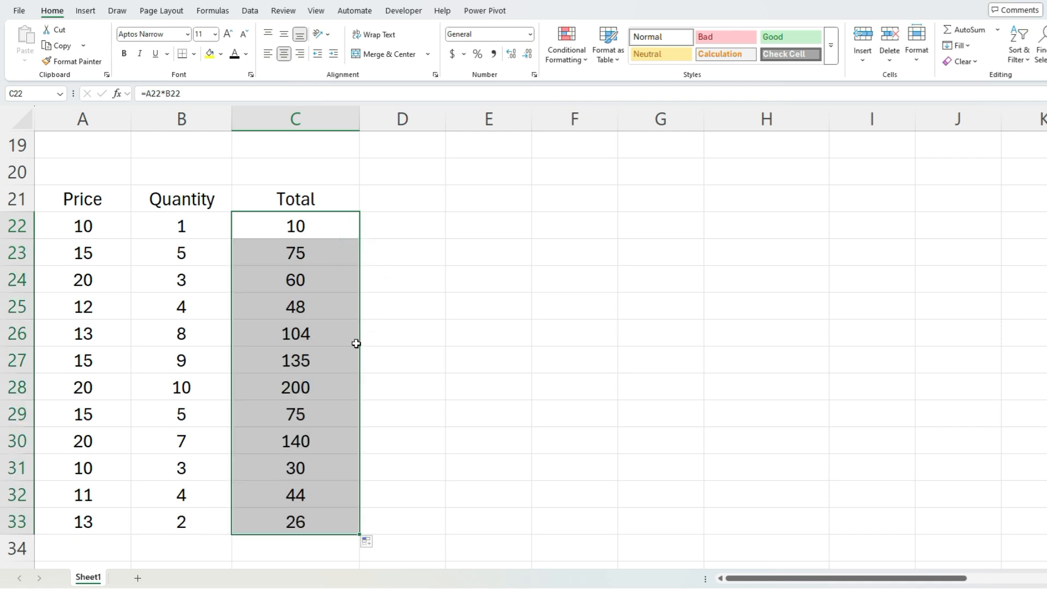
scroll(330, 382, "down", 1)
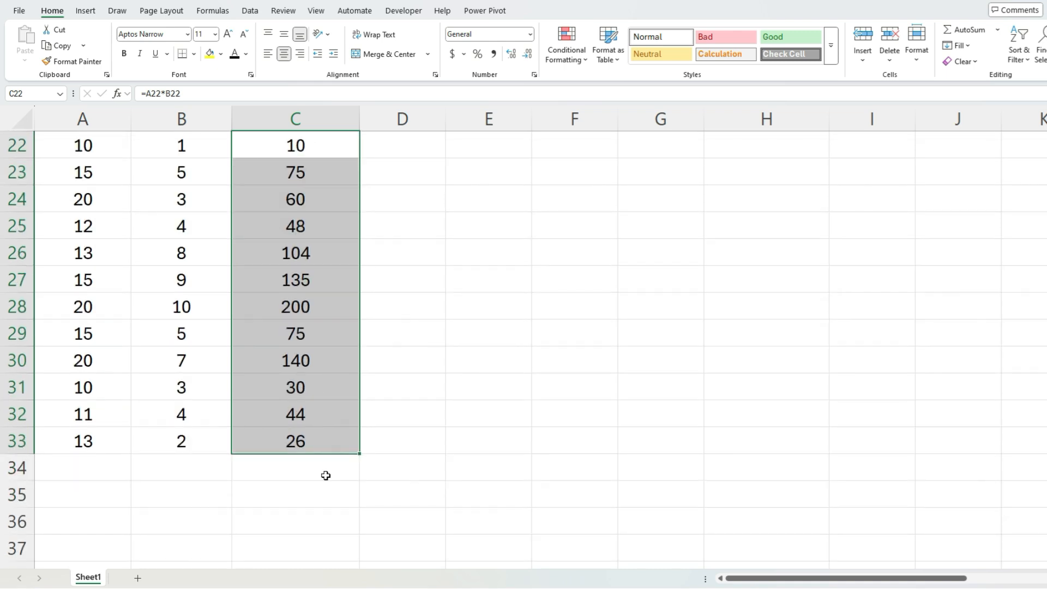
left_click(323, 442)
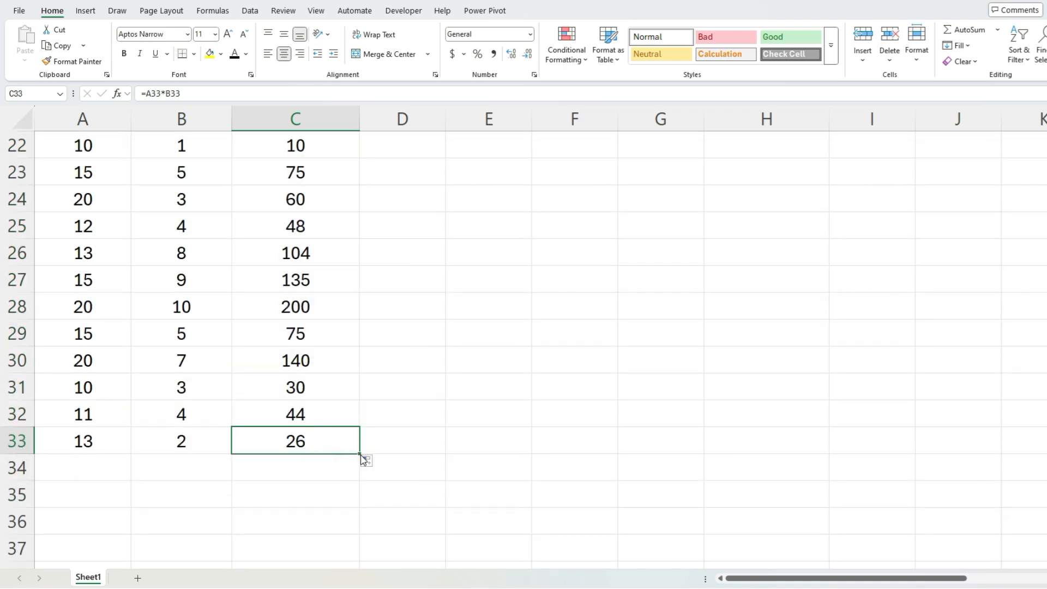
left_click(360, 454)
- Clear C23:C33 once more and AutoFill the C22 formula through the last row of the Price and Quantity data
scroll(334, 306, "up", 1)
left_click_drag(302, 255, 314, 521)
key("Delete")
left_click(293, 228)
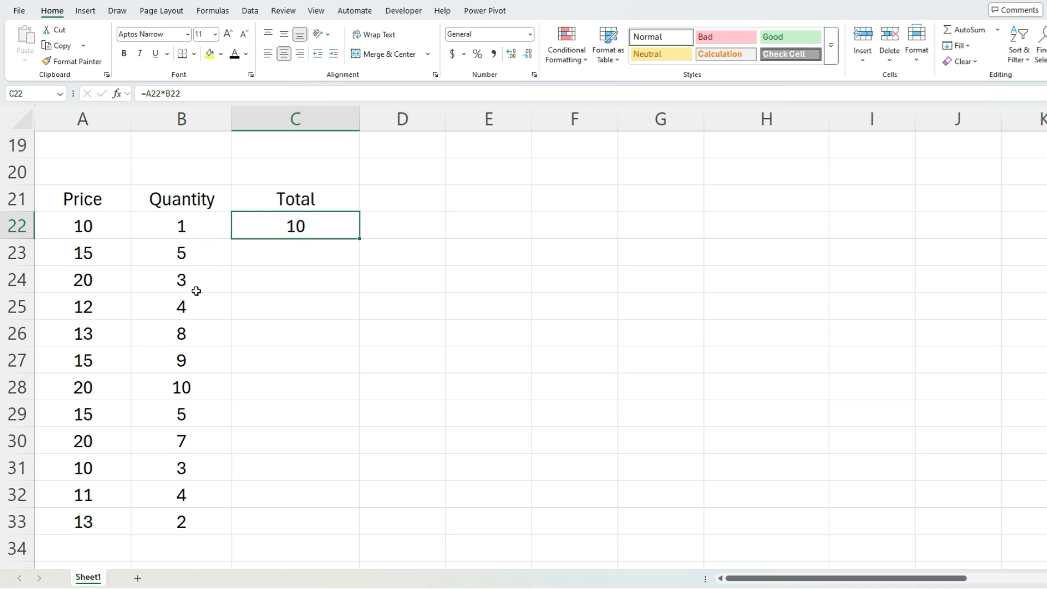
double_click(361, 240)
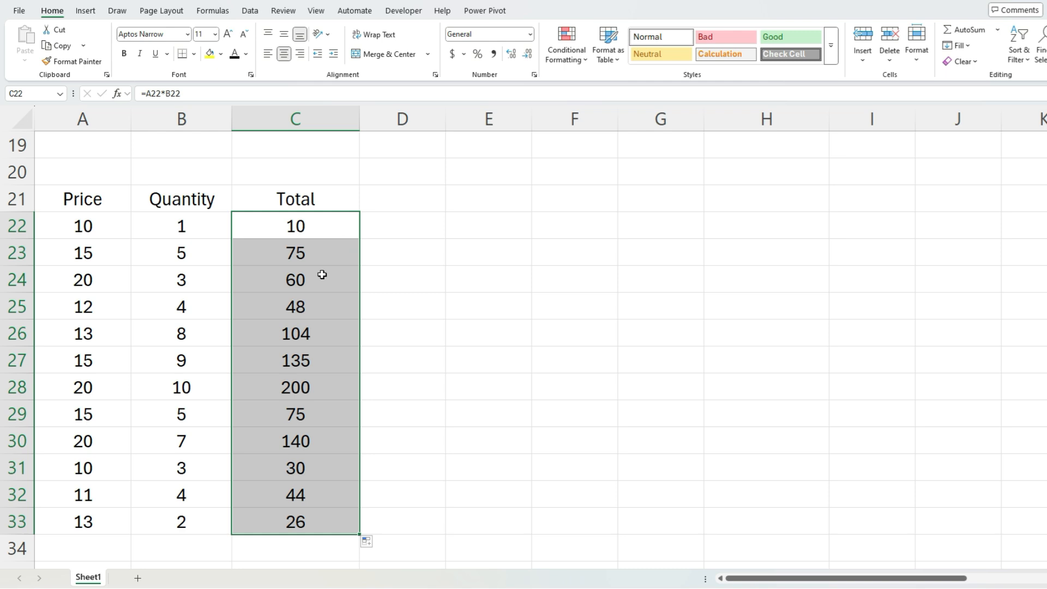
left_click(335, 518)
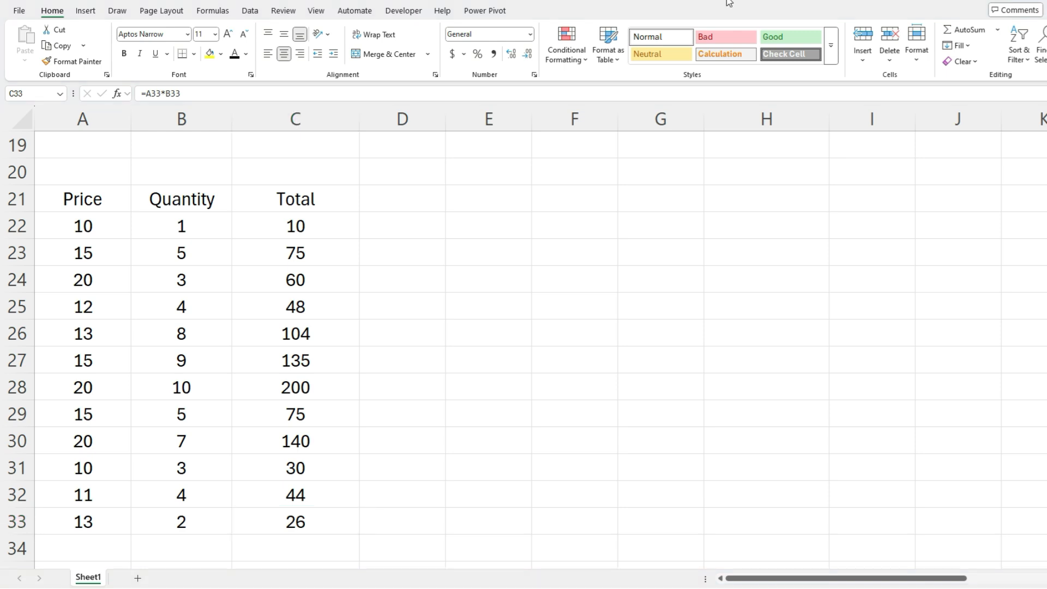
- AutoFill Books Sold and Total Sales ($) from the January to May values in B60:C64 down to December in row 71
scroll(785, 300, "down", 4)
scroll(785, 301, "down", 8)
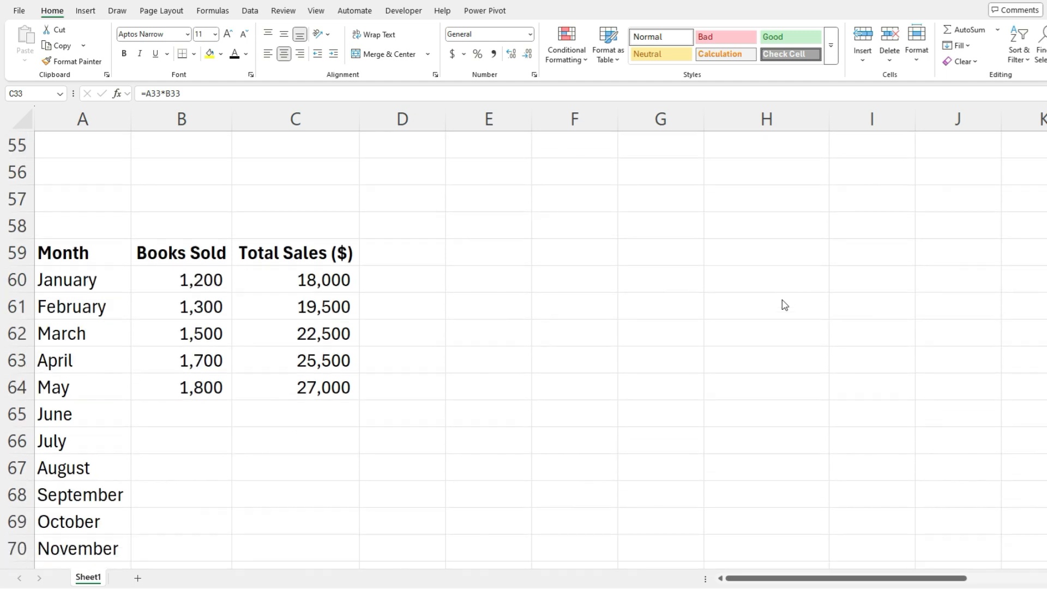
scroll(783, 304, "down", 1)
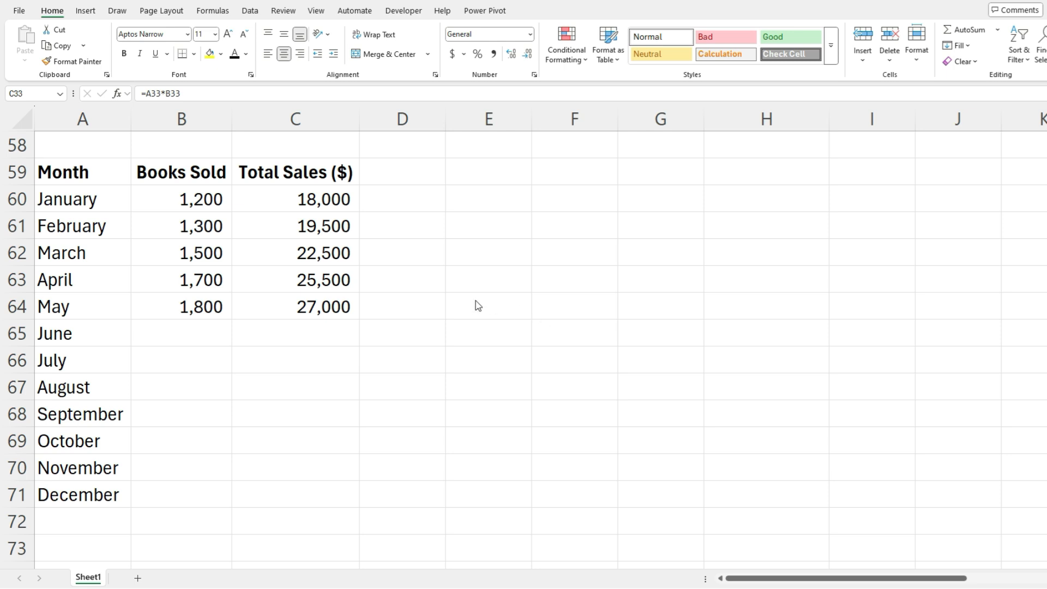
left_click(210, 253)
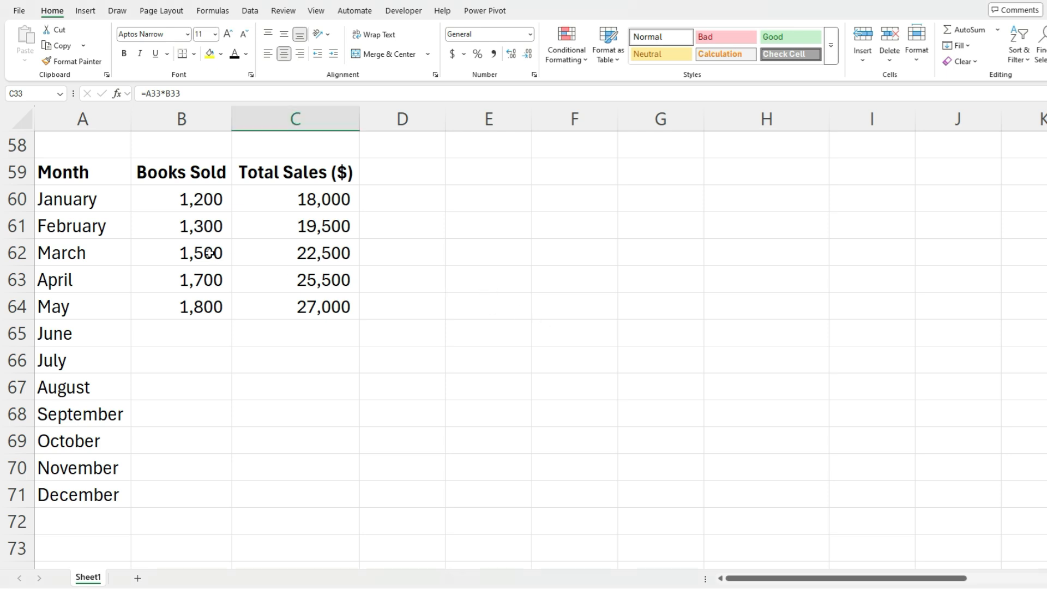
left_click(182, 199)
left_click(290, 195)
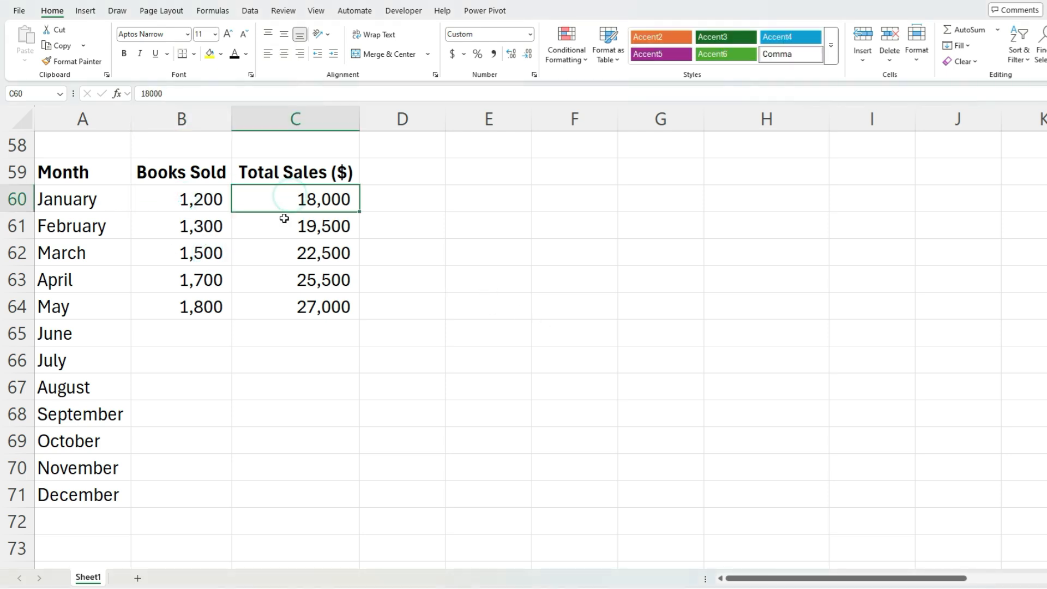
left_click(194, 197)
left_click_drag(194, 197, 338, 499)
left_click(215, 333)
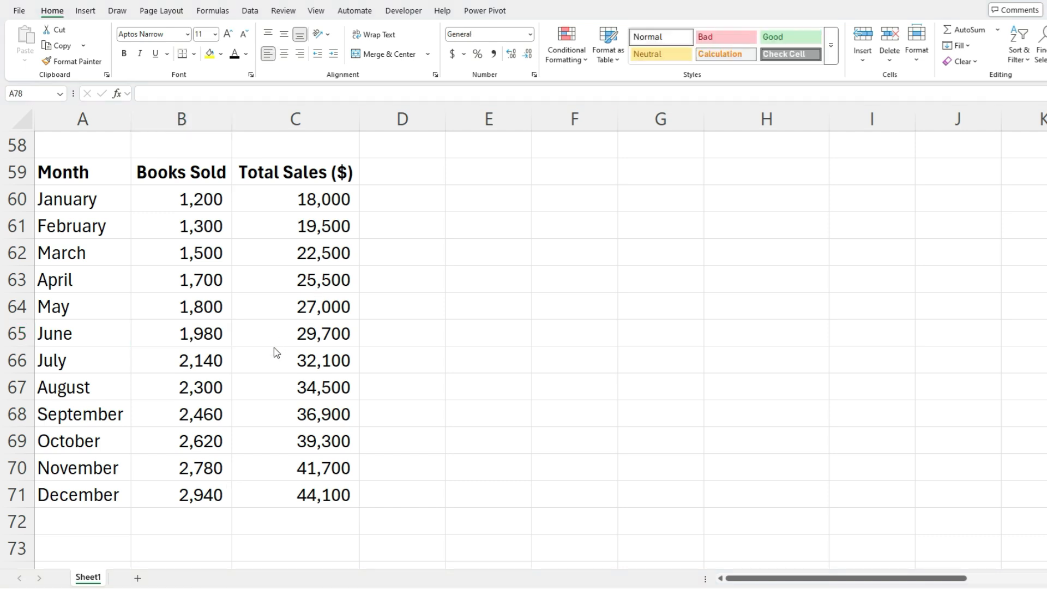
- Enter the quarter labels Q1, Q2, Q3 and Q4 in cells A75 to A78 below the sales table
scroll(221, 371, "down", 1)
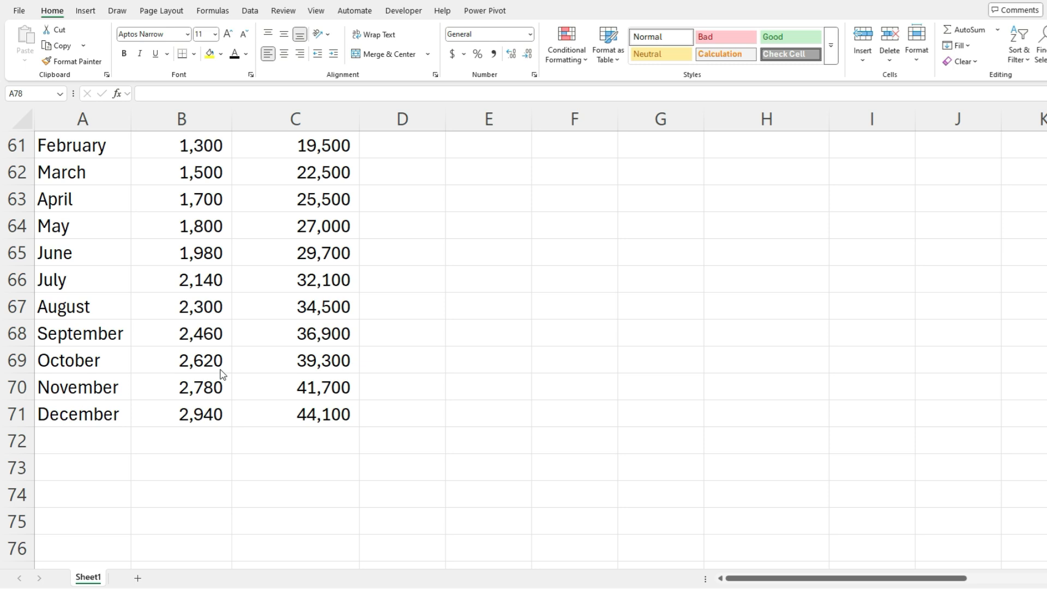
scroll(227, 394, "down", 4)
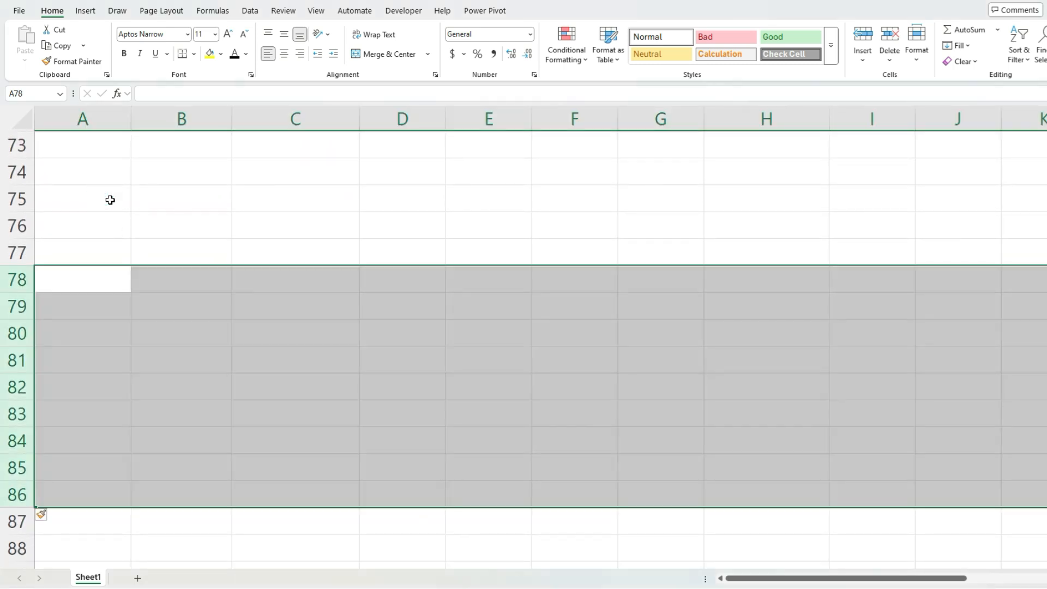
left_click(111, 200)
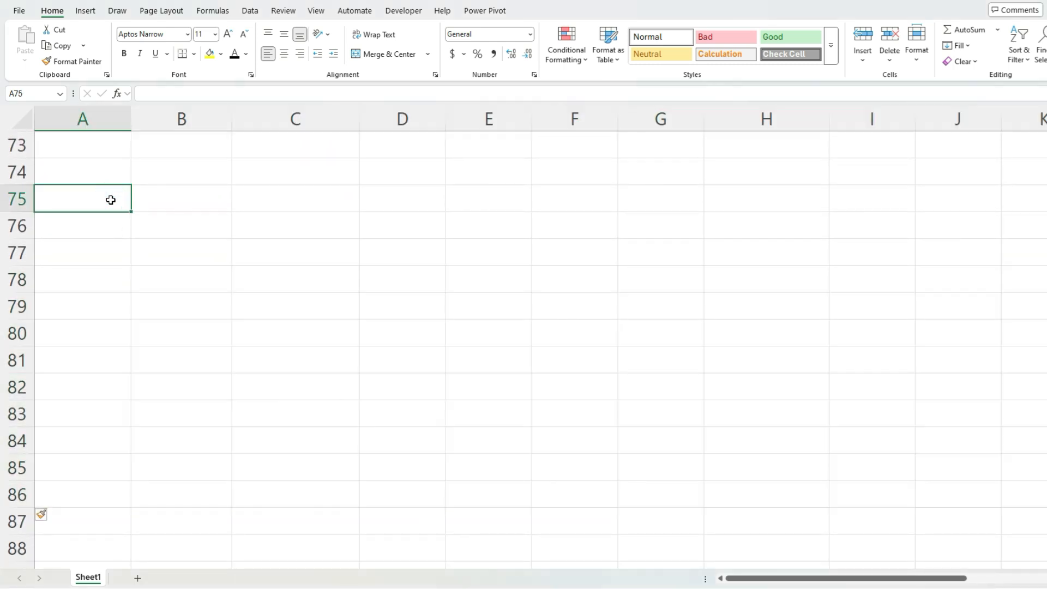
type("Q1")
key("Return")
type("Q2")
key("Return")
type("Q3")
key("Return")
type("Q4")
key("Return")
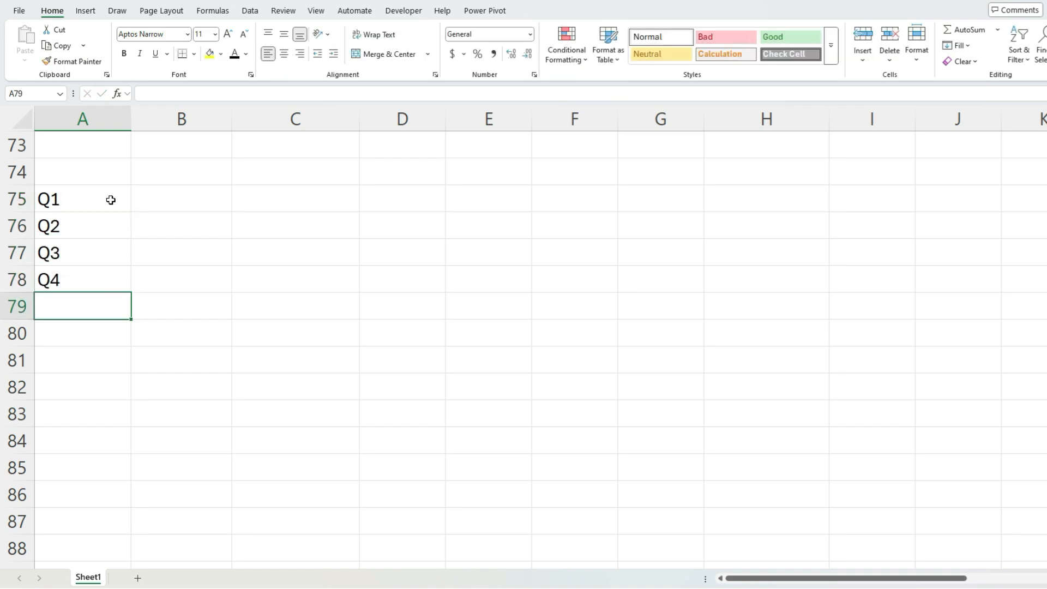
- Import the labels in A75:A78 as a custom list through the advanced Excel options and save the settings
left_click_drag(110, 200, 99, 272)
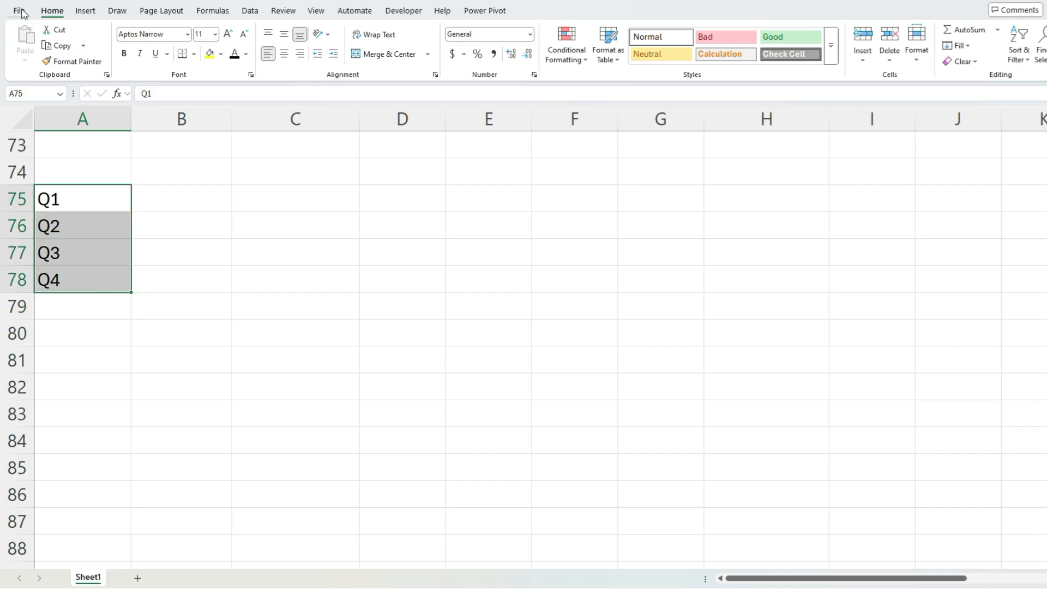
left_click(19, 11)
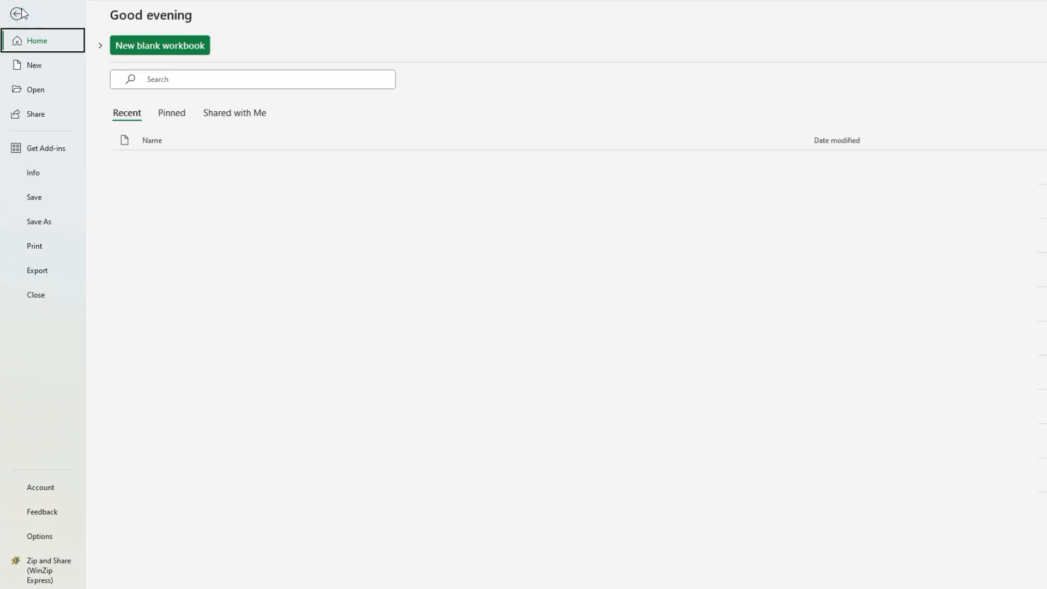
left_click(55, 536)
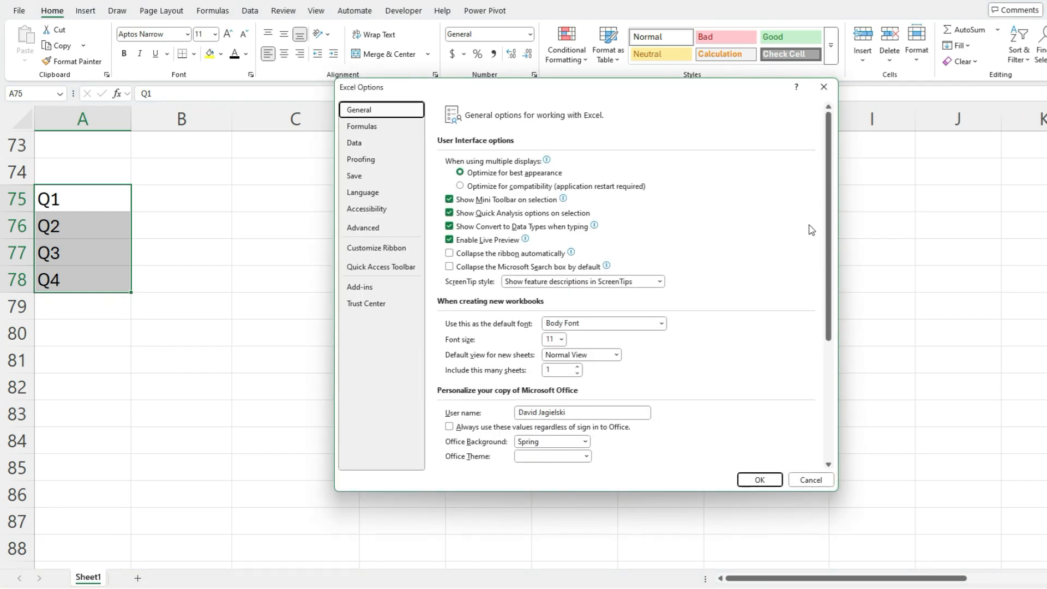
left_click(363, 227)
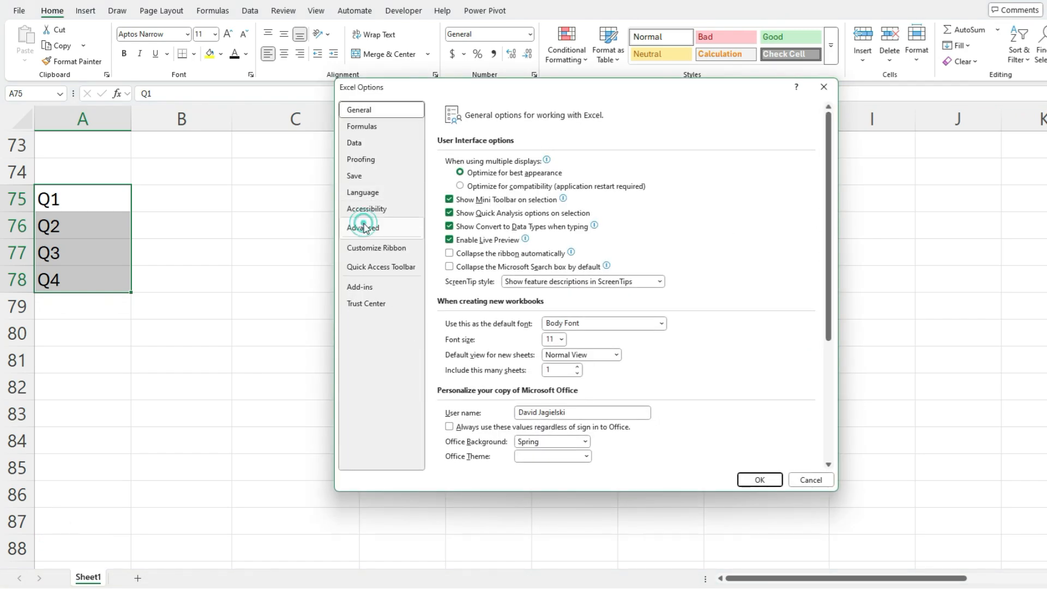
scroll(827, 157, "down", 15)
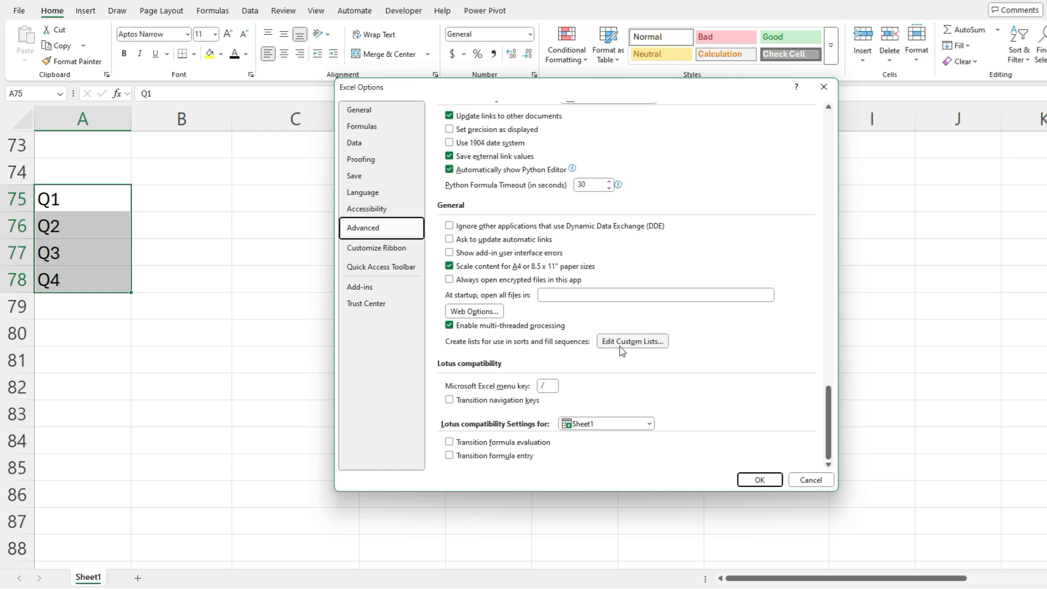
left_click(631, 345)
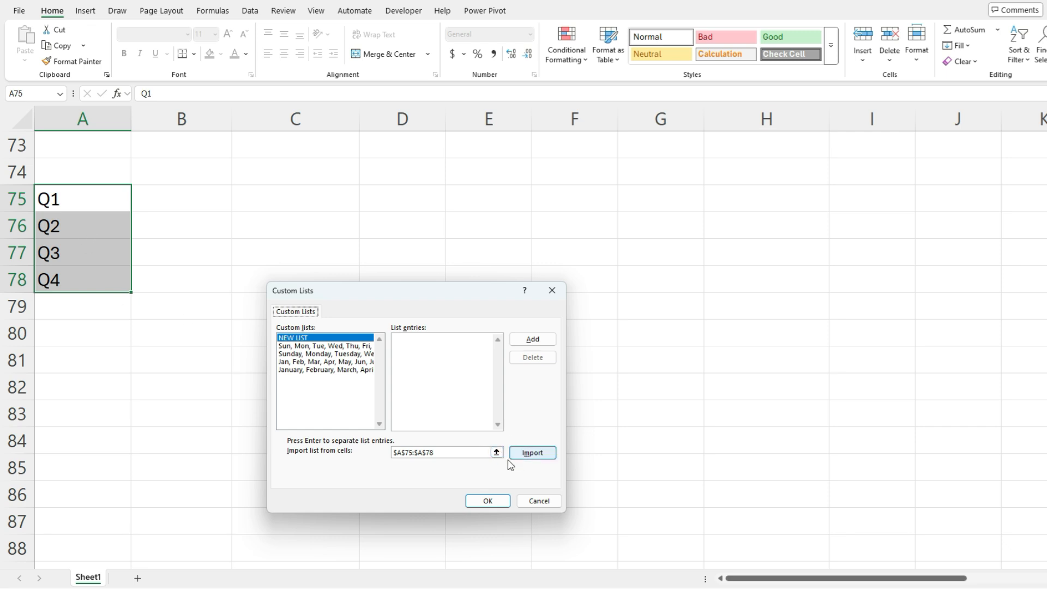
left_click(527, 453)
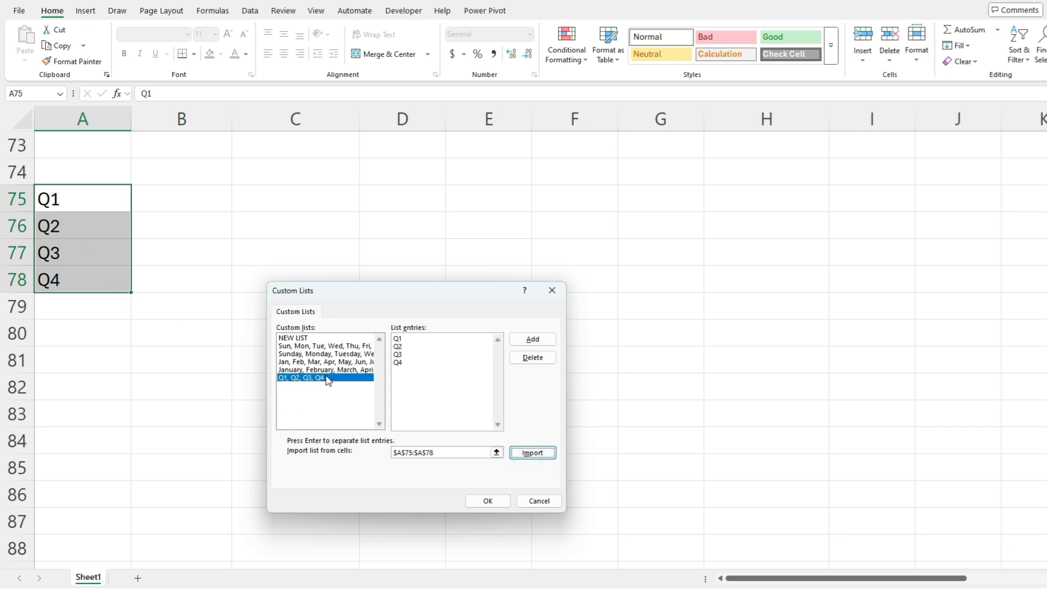
left_click(494, 502)
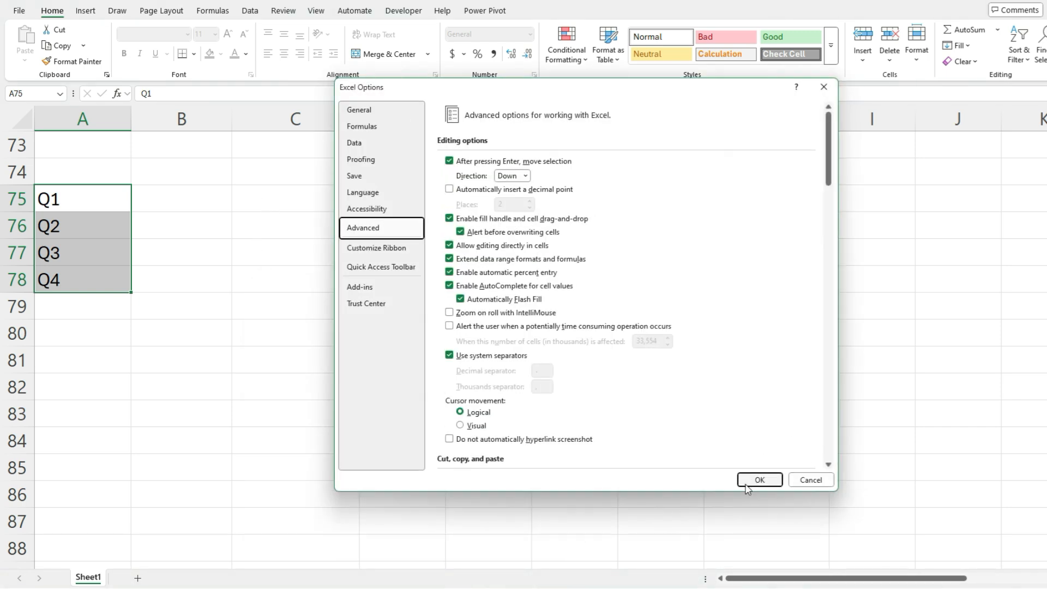
left_click(745, 484)
- Enter Q1 in C75 and AutoFill the repeating quarter labels down to C85
left_click(271, 199)
double_click(270, 199)
type("Q1")
key("Return")
left_click(270, 200)
left_click_drag(360, 211, 352, 482)
left_click(351, 303)
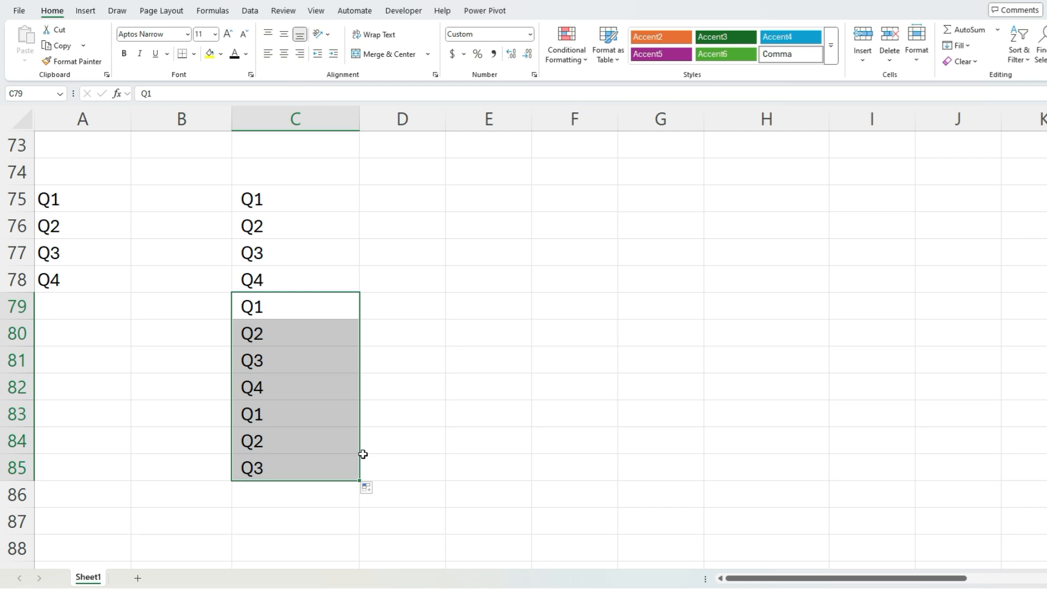